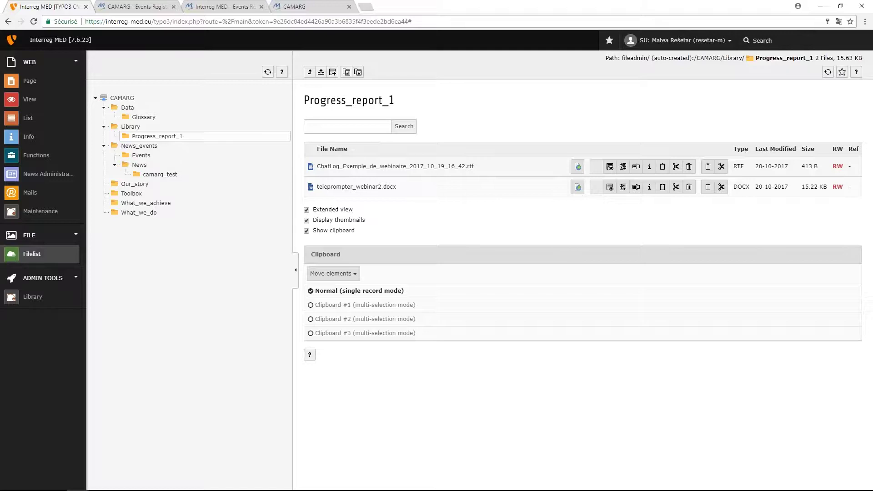
# Create a folder named "Photo albuns" directly under the CAMARG root and refresh the folder tree.
pyautogui.click(104, 108)
pyautogui.click(104, 118)
pyautogui.click(104, 126)
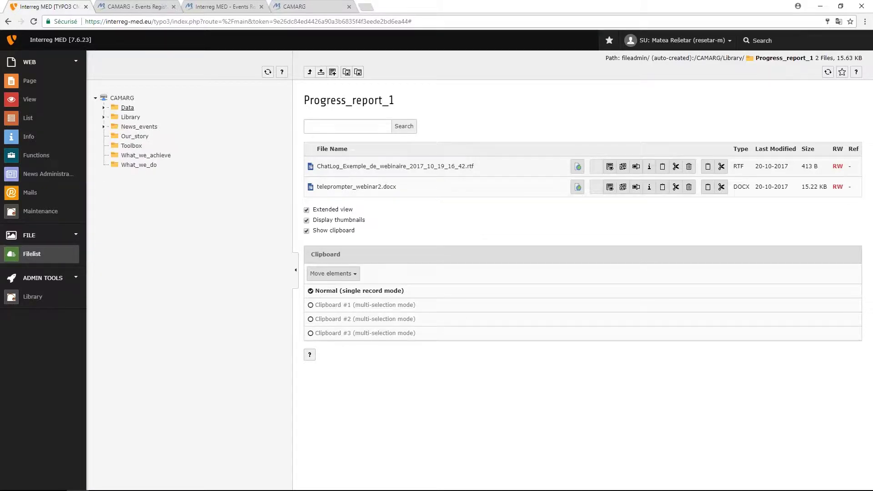
pyautogui.rightClick(130, 98)
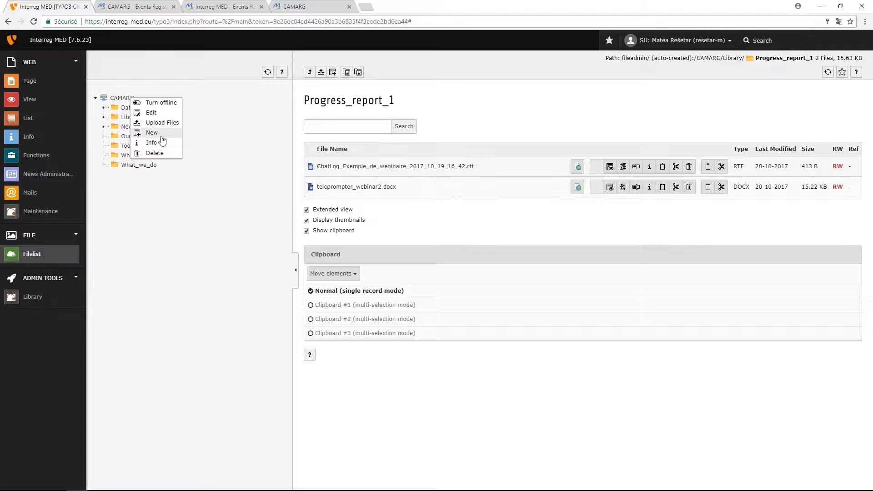
pyautogui.click(158, 136)
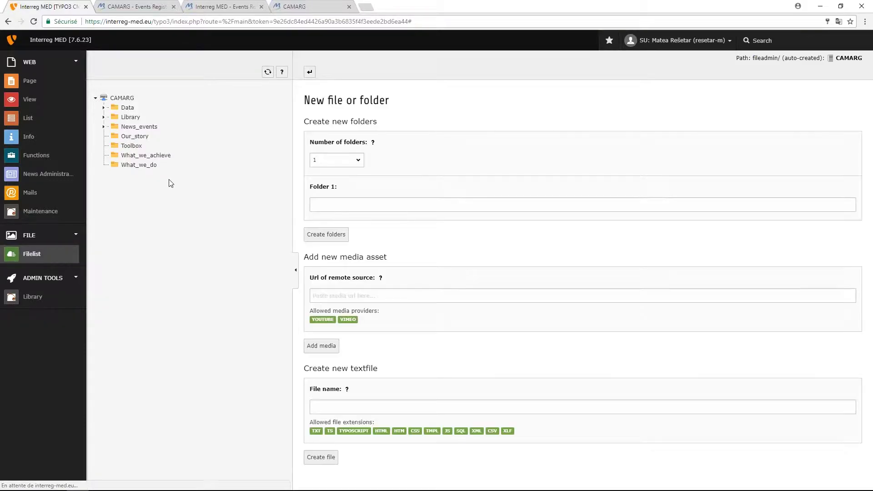
pyautogui.click(314, 205)
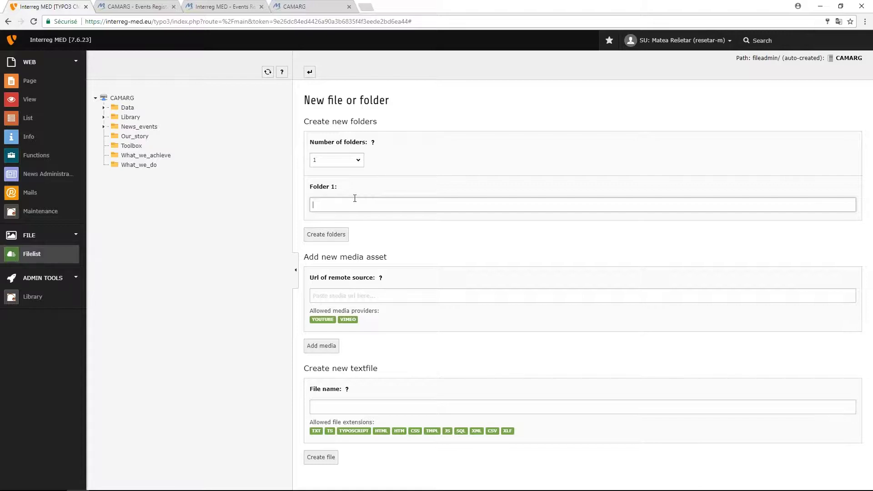
pyautogui.write('Photo albuns')
pyautogui.click(326, 234)
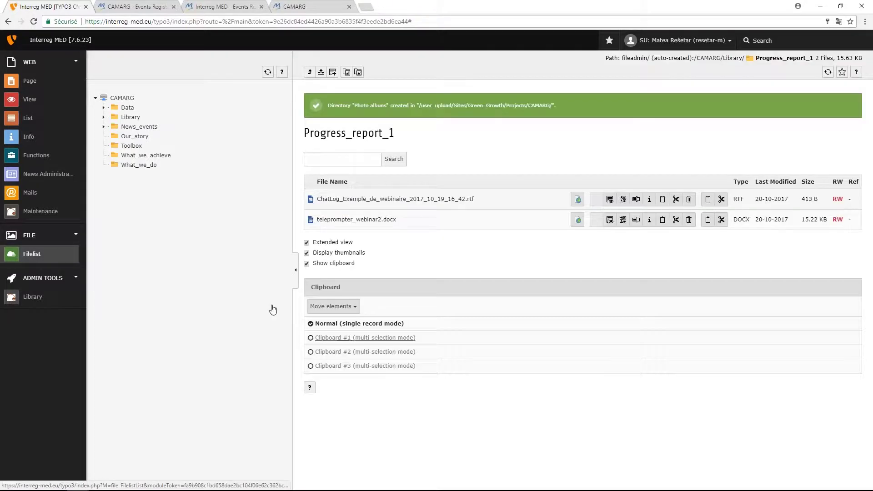
pyautogui.click(267, 72)
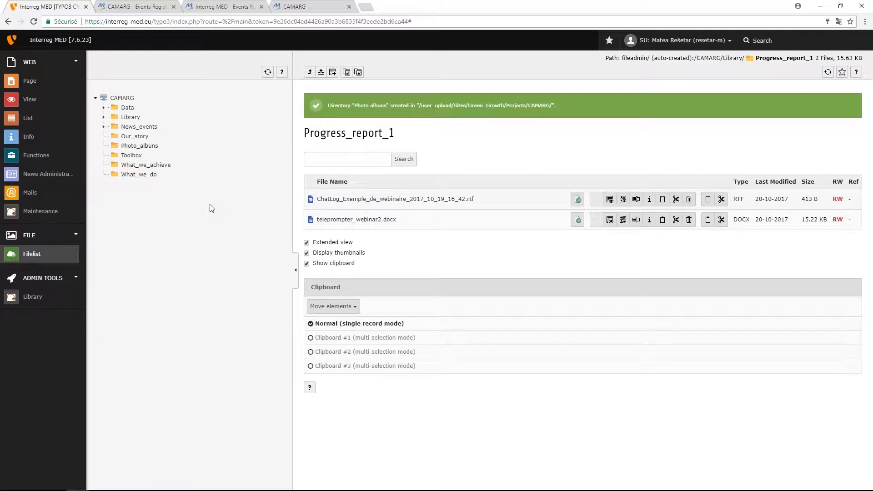
pyautogui.click(135, 147)
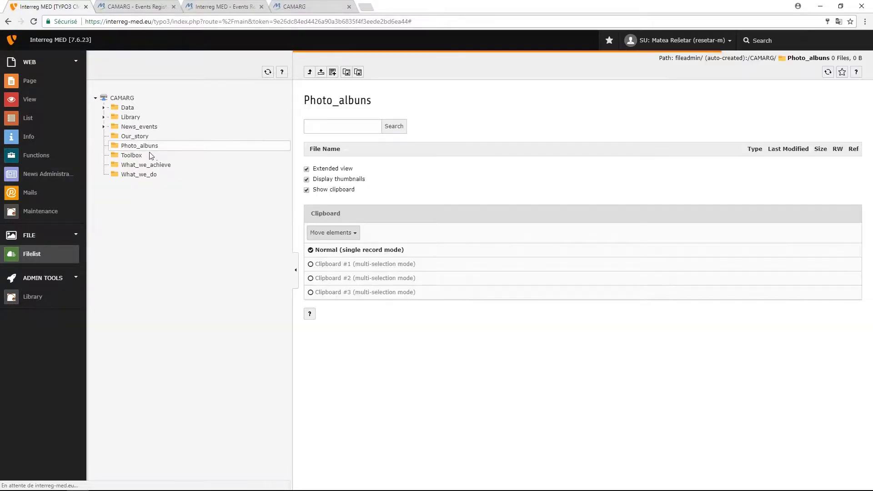
pyautogui.rightClick(145, 148)
pyautogui.click(142, 148)
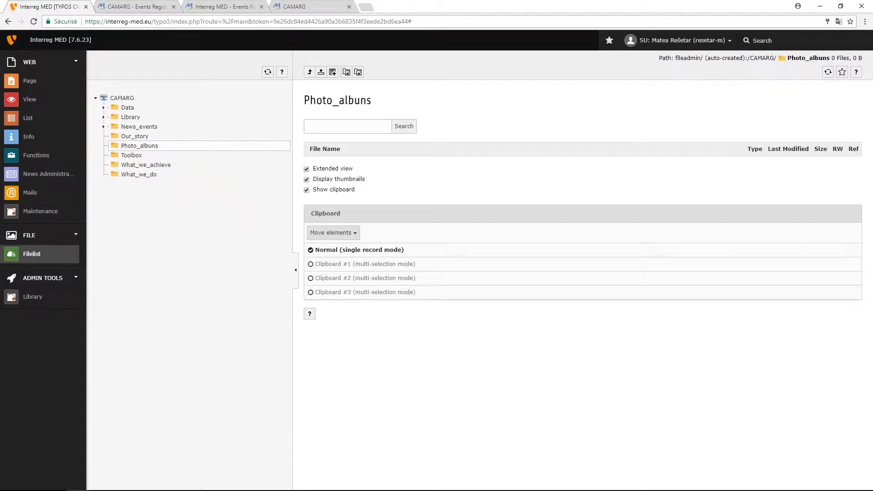
pyautogui.rightClick(140, 147)
pyautogui.click(144, 151)
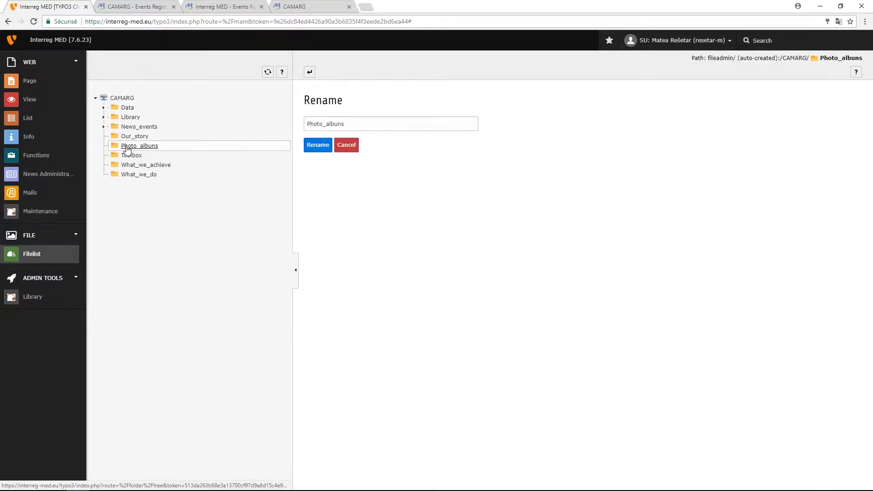
# Create a subfolder named "Event team building" inside the Photo_albuns folder.
pyautogui.rightClick(128, 148)
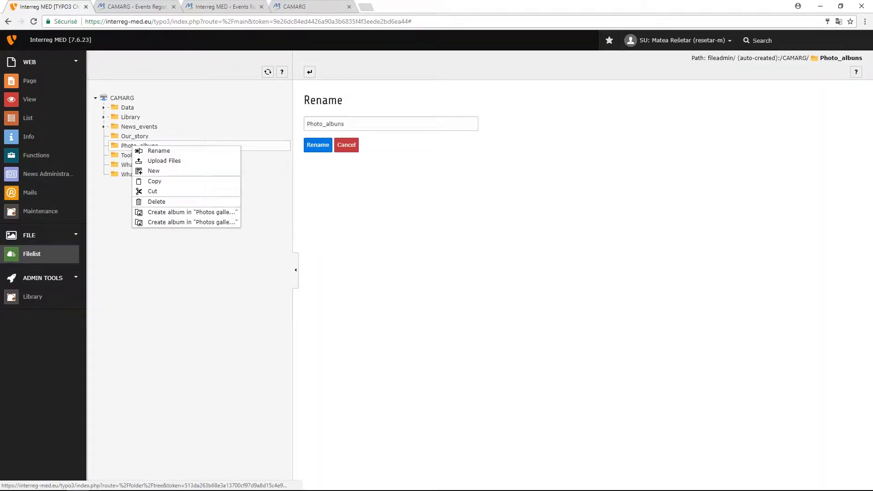
pyautogui.click(175, 173)
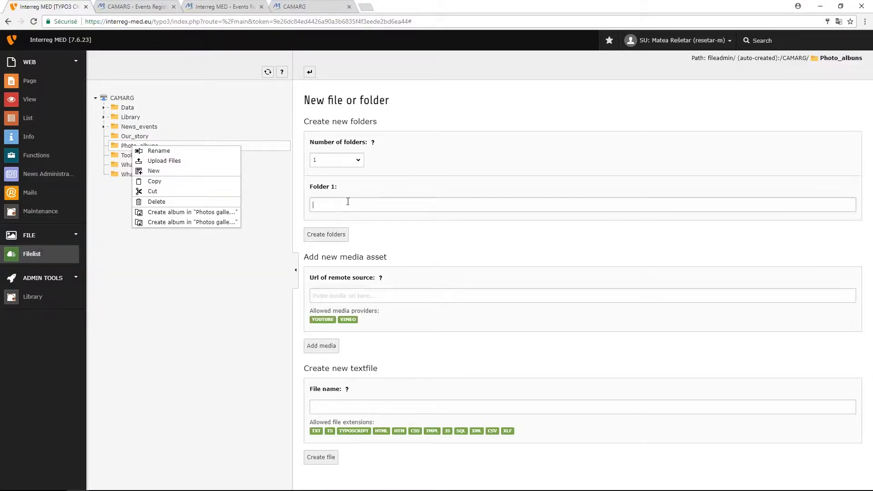
pyautogui.click(363, 203)
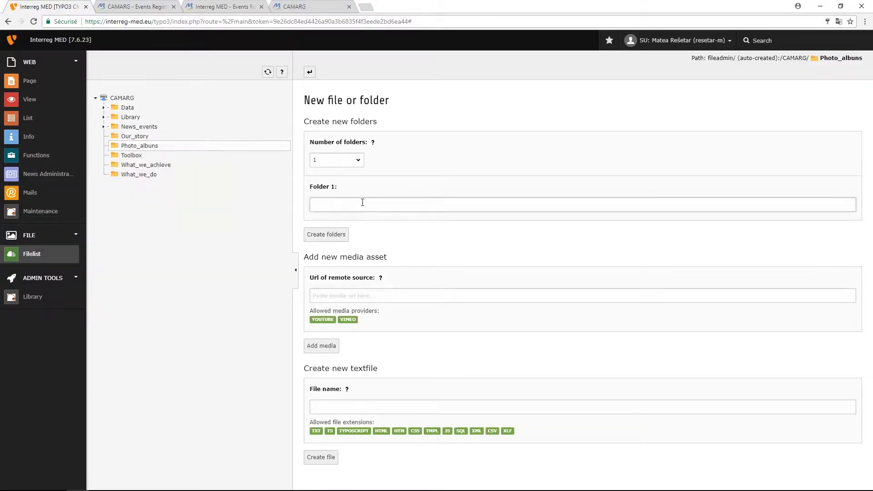
pyautogui.write('Event team building')
pyautogui.click(332, 240)
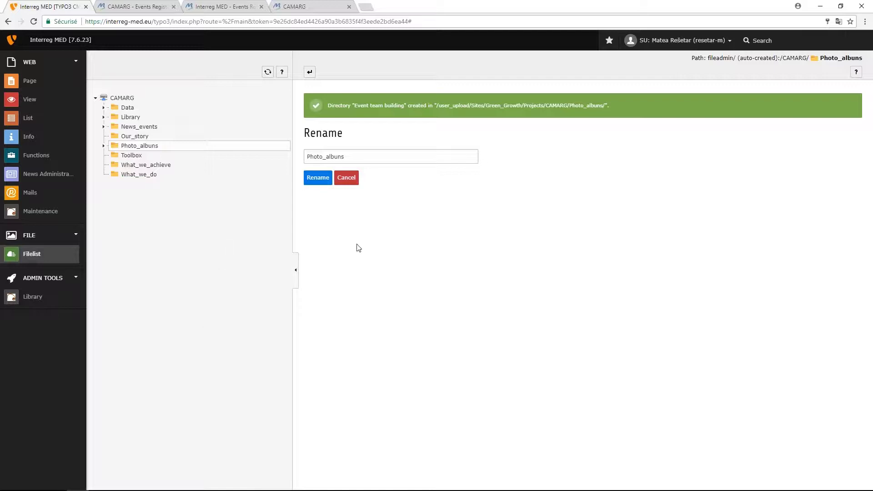
# Expand Photo_albuns and open its Event_team_building subfolder.
pyautogui.click(104, 146)
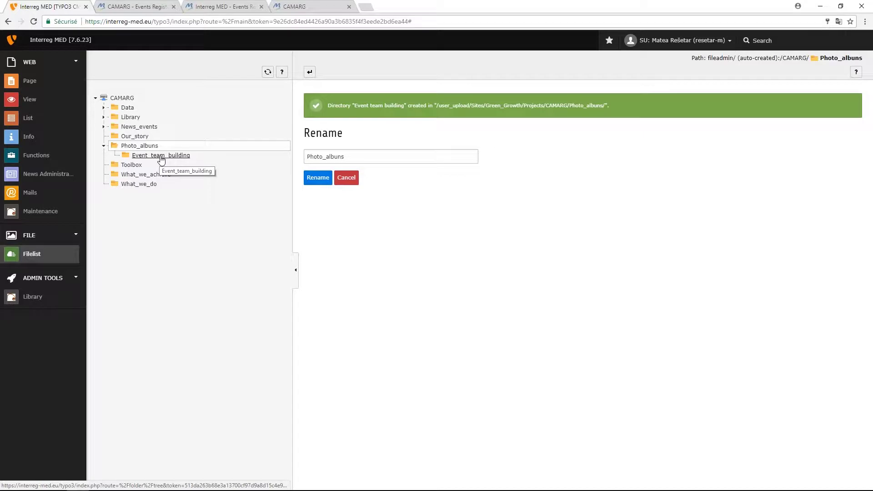
pyautogui.click(160, 156)
pyautogui.click(161, 156)
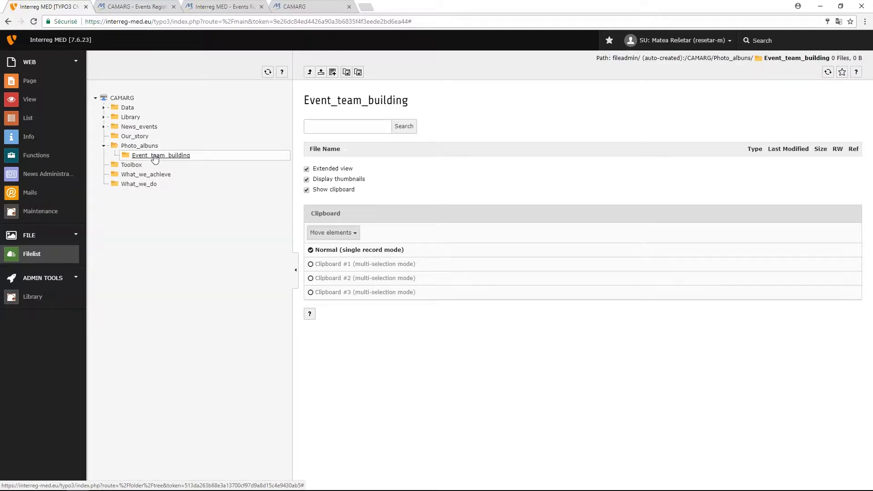
# Upload Photo 1.jpg, Photo 2.jpg, Photo 3.jpg and Photo 4.jpg from the desktop's Webinaire folder into Event_team_building.
pyautogui.click(322, 72)
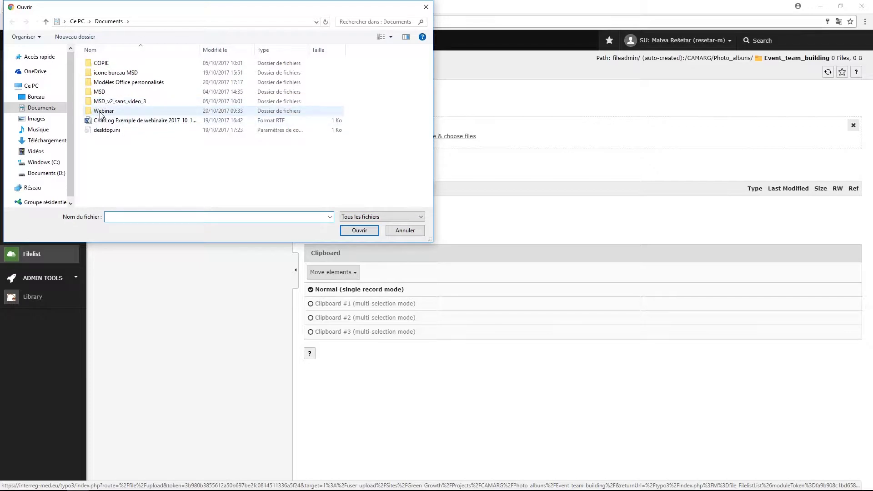
pyautogui.doubleClick(100, 111)
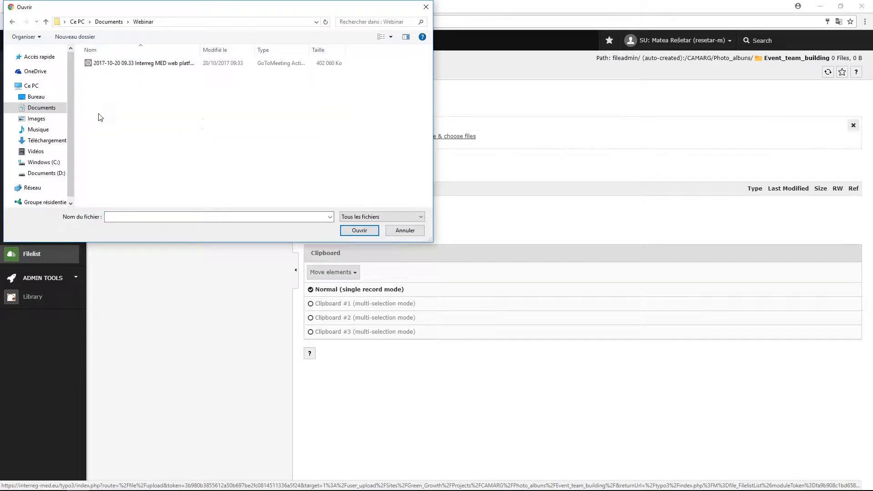
pyautogui.click(35, 96)
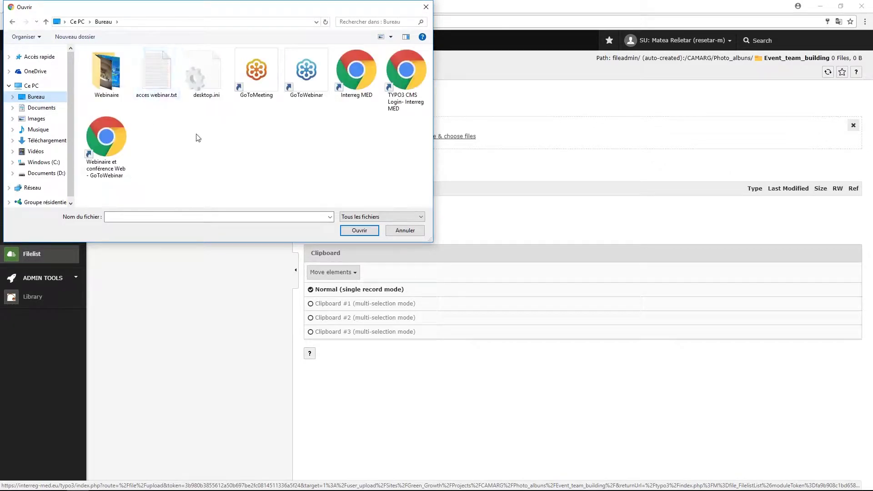
pyautogui.doubleClick(113, 86)
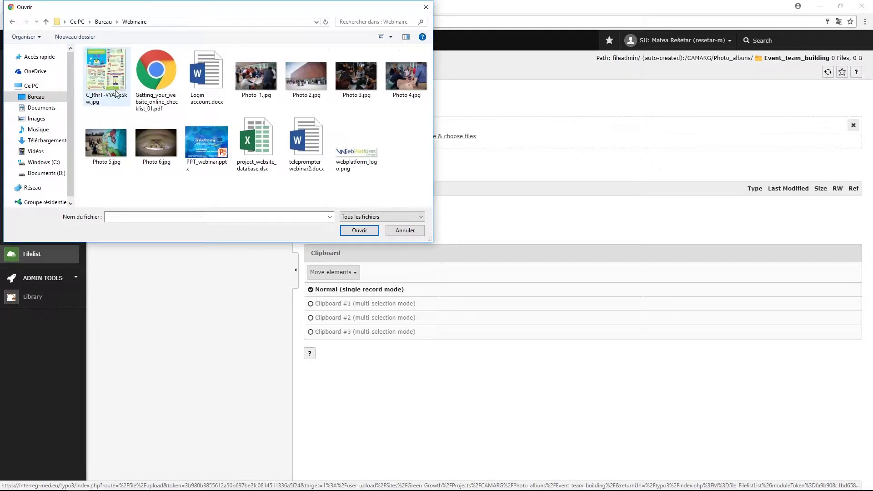
pyautogui.click(256, 75)
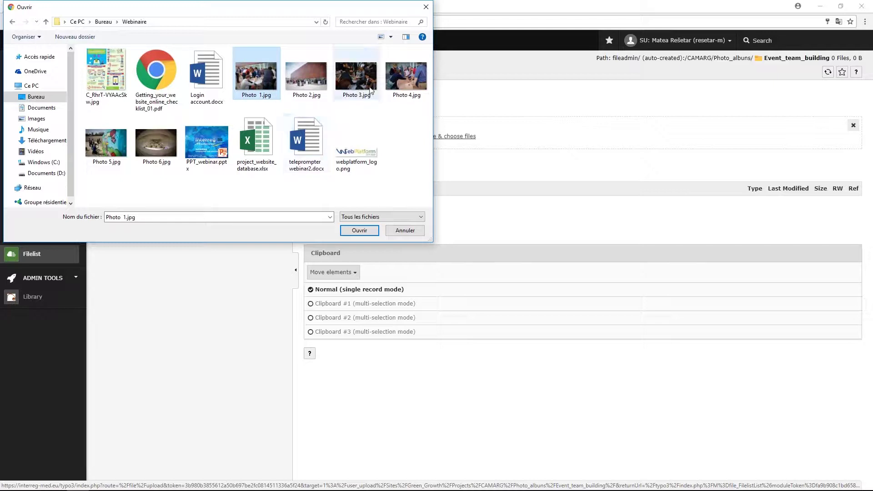
pyautogui.keyDown('shift'); pyautogui.click(407, 82); pyautogui.keyUp('shift')
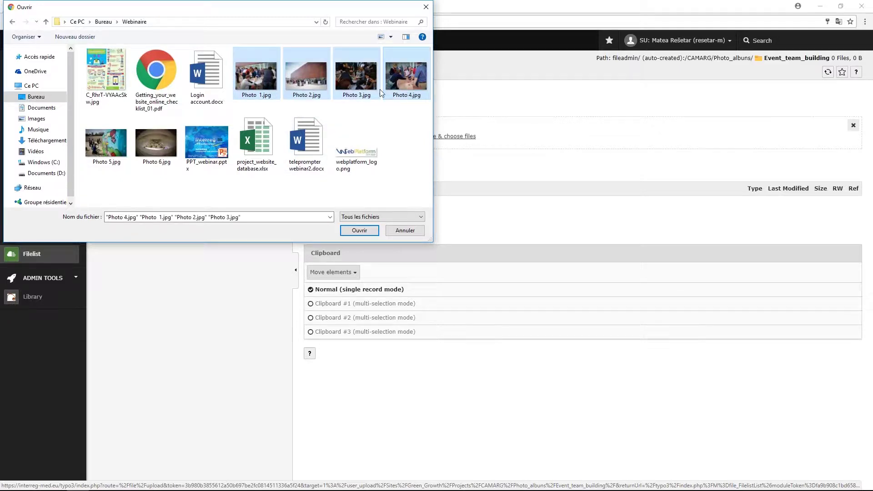
pyautogui.moveTo(296, 80); pyautogui.dragTo(475, 135)
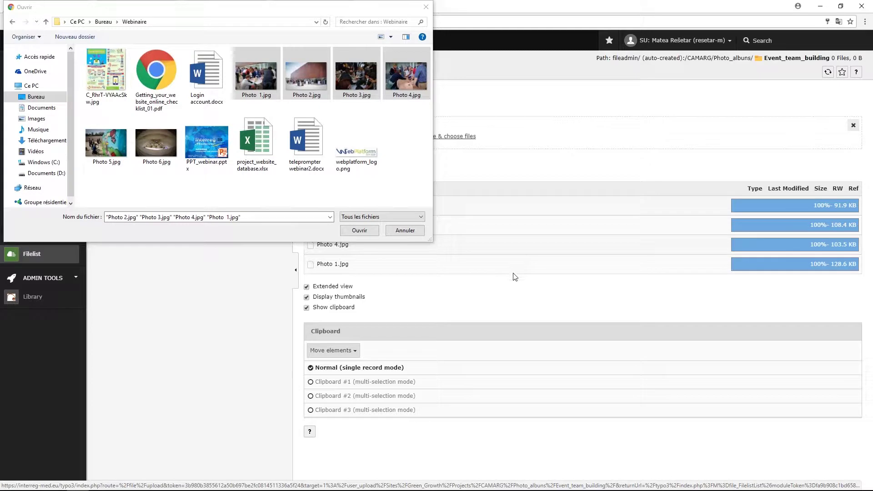
pyautogui.click(514, 292)
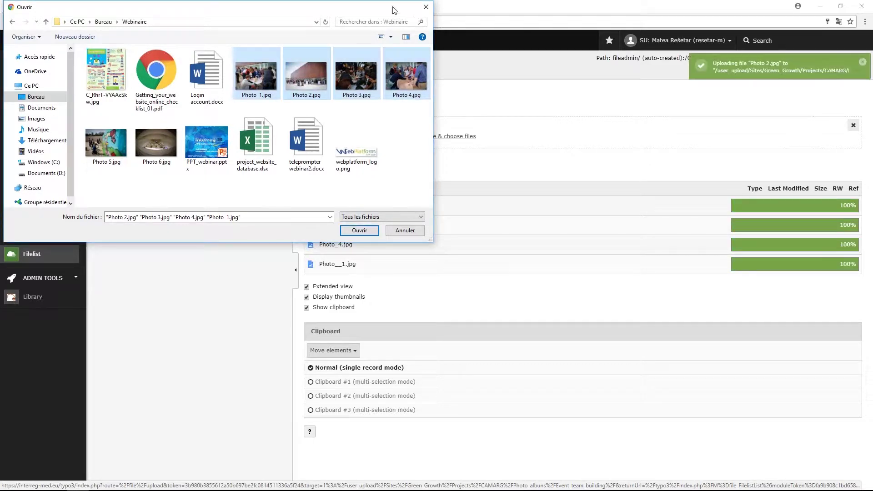
pyautogui.moveTo(392, 9); pyautogui.dragTo(380, 43)
pyautogui.press('Escape')
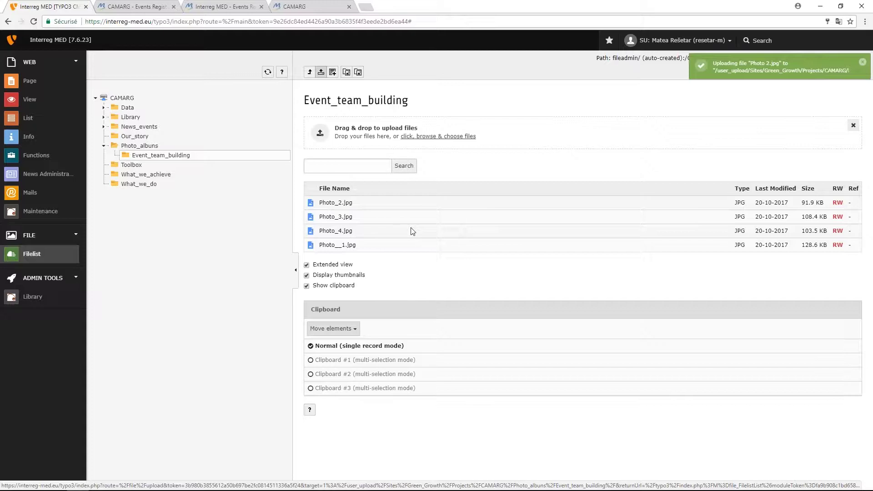
# Force-close the unresponsive Chrome browser and restore its previous pages.
pyautogui.click(136, 156)
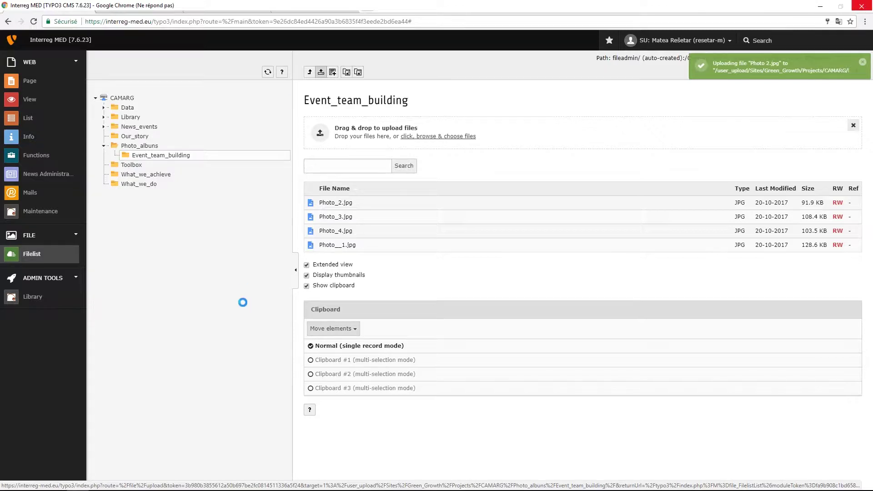
pyautogui.moveTo(194, 489)
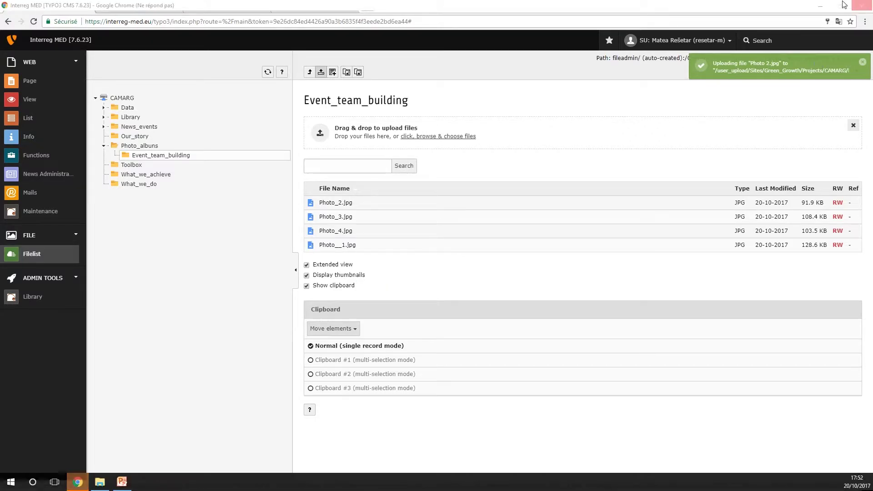
pyautogui.click(820, 5)
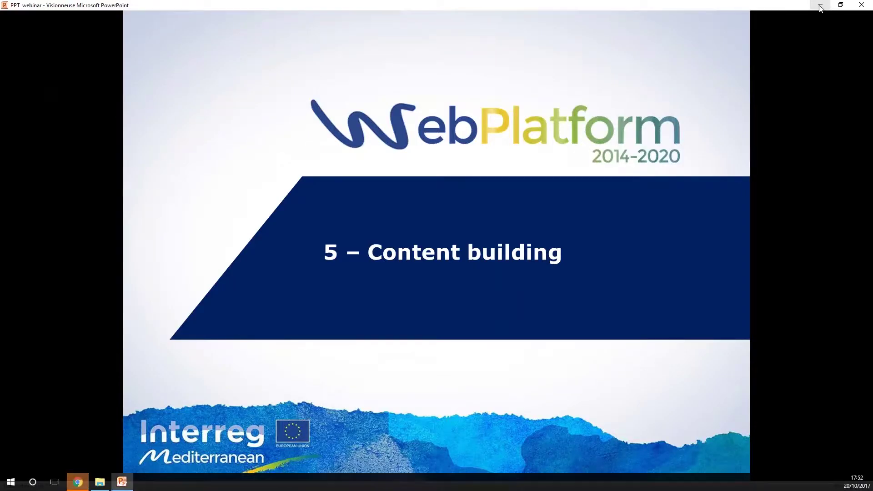
pyautogui.click(820, 5)
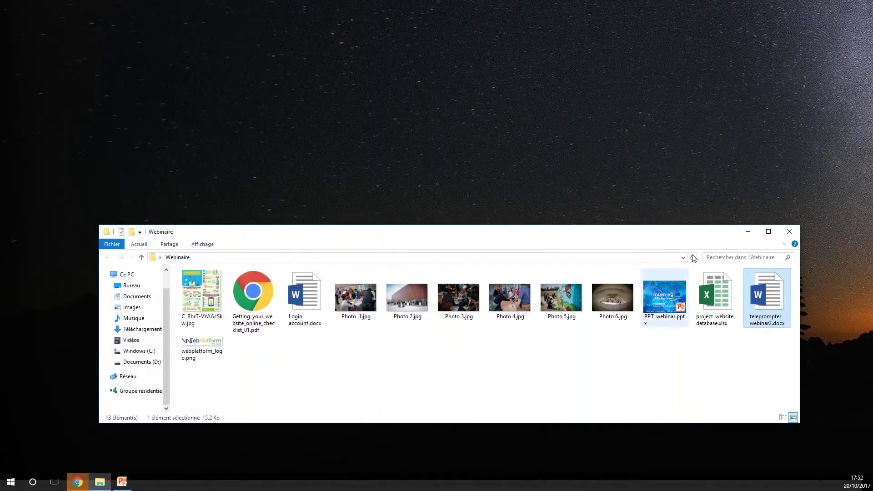
pyautogui.click(747, 231)
pyautogui.click(83, 488)
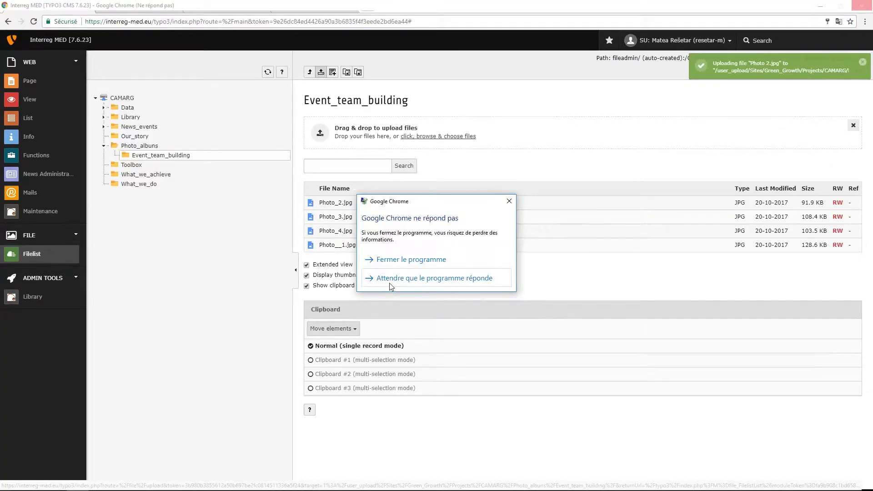
pyautogui.click(418, 262)
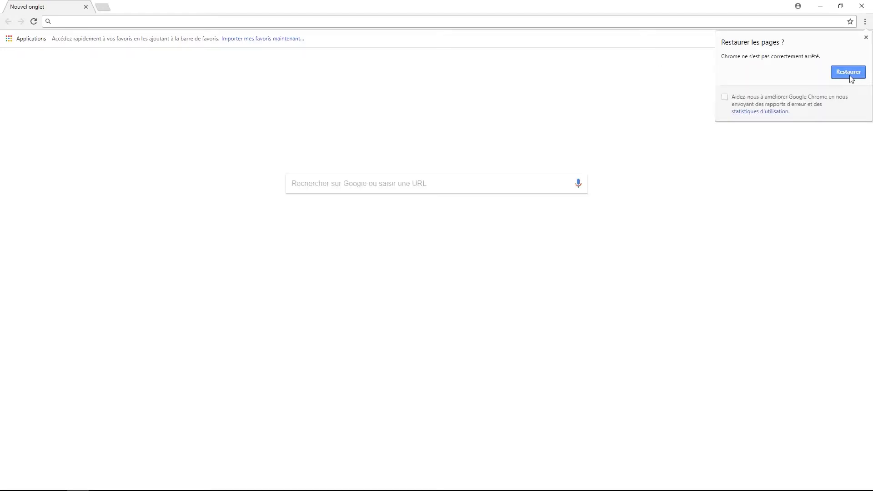
pyautogui.click(850, 75)
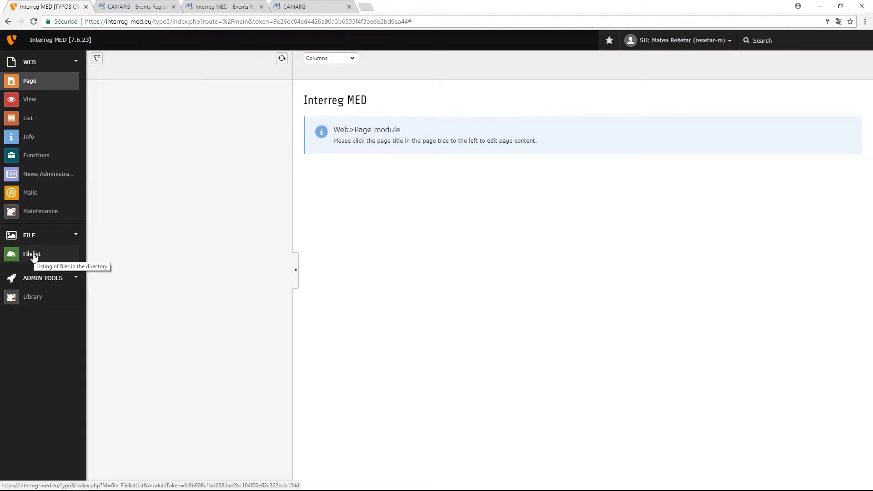
# Reopen the Event_team_building folder in the file listing to check the uploaded photos.
pyautogui.click(37, 255)
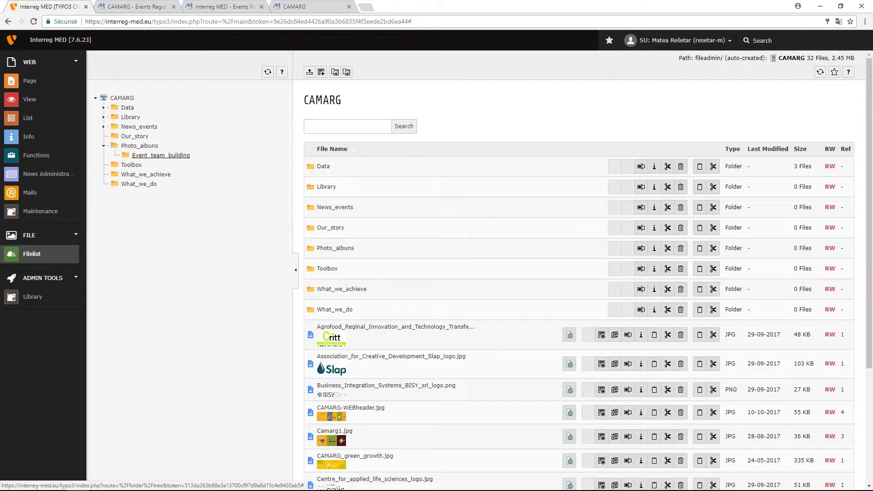
pyautogui.click(157, 156)
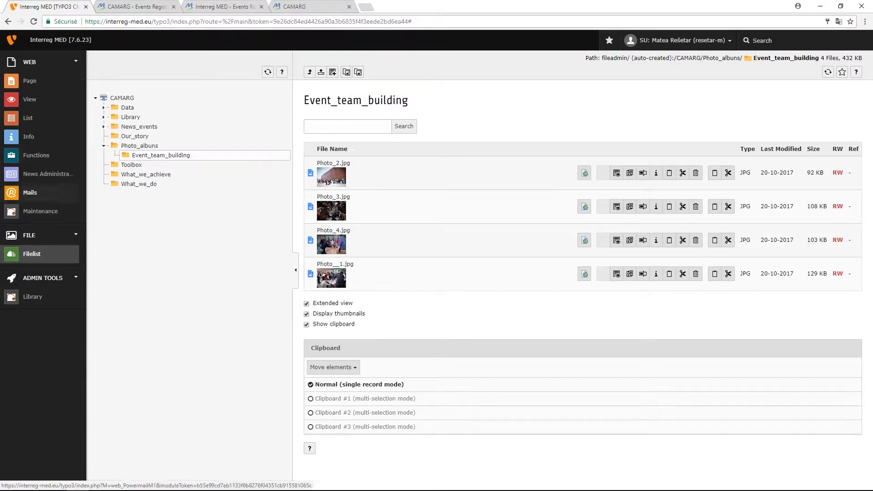
# Collapse News & Events and Example Site in the page tree to locate CAMARG's Photos gallery folder.
pyautogui.click(35, 85)
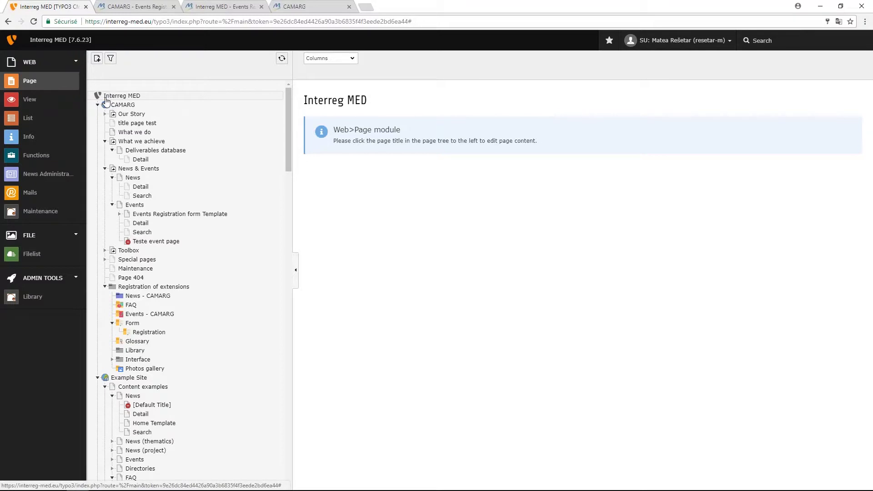
pyautogui.click(105, 168)
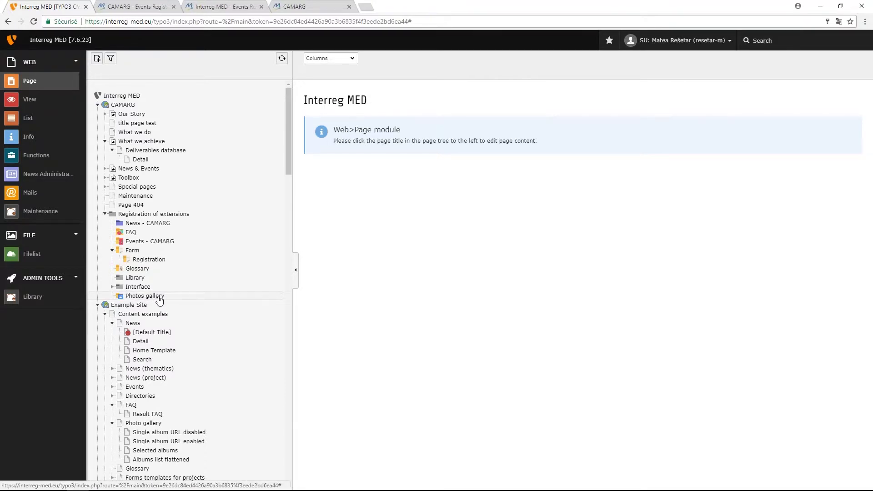
pyautogui.click(97, 306)
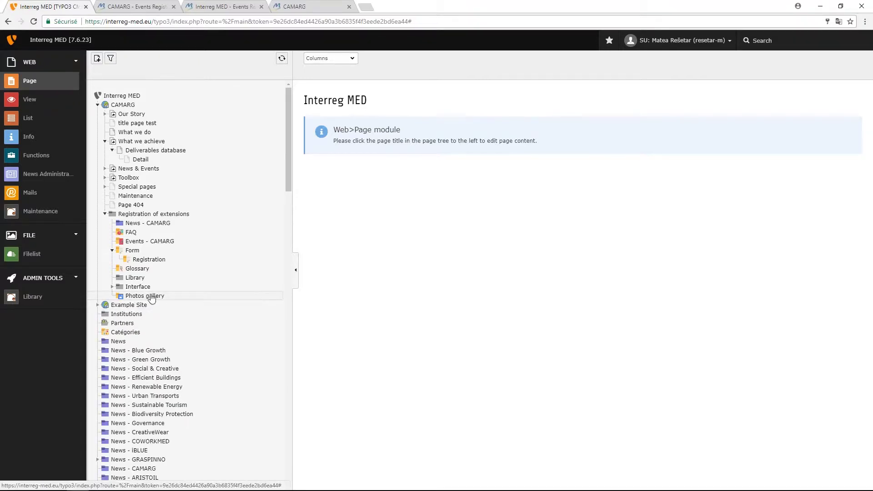
# Start a new album from the Event_team_building folder in the CAMARG site's Photos gallery.
pyautogui.click(33, 255)
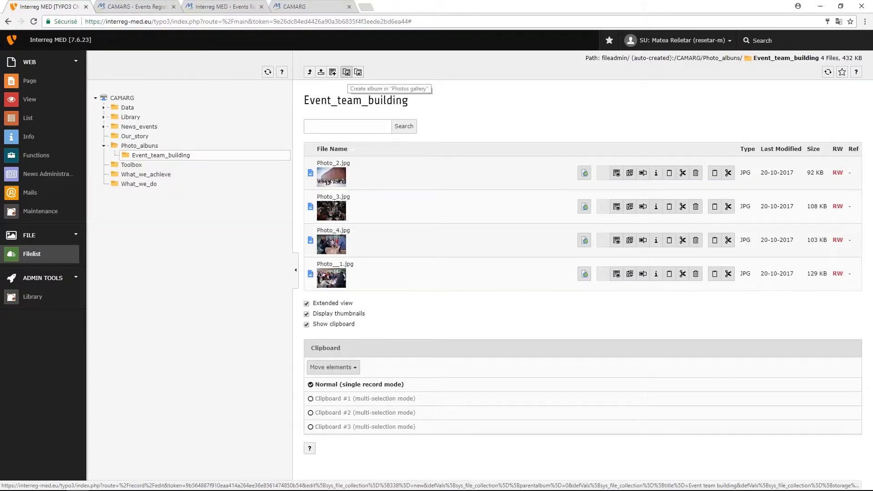
pyautogui.click(358, 71)
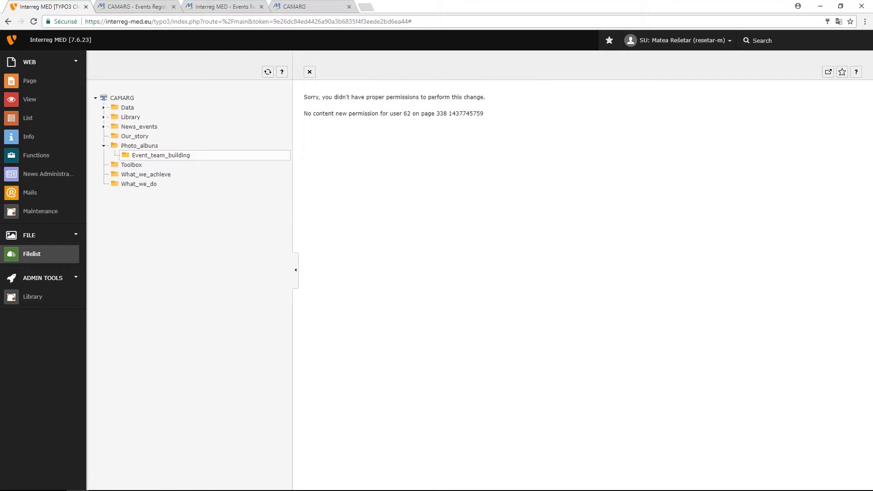
pyautogui.click(158, 156)
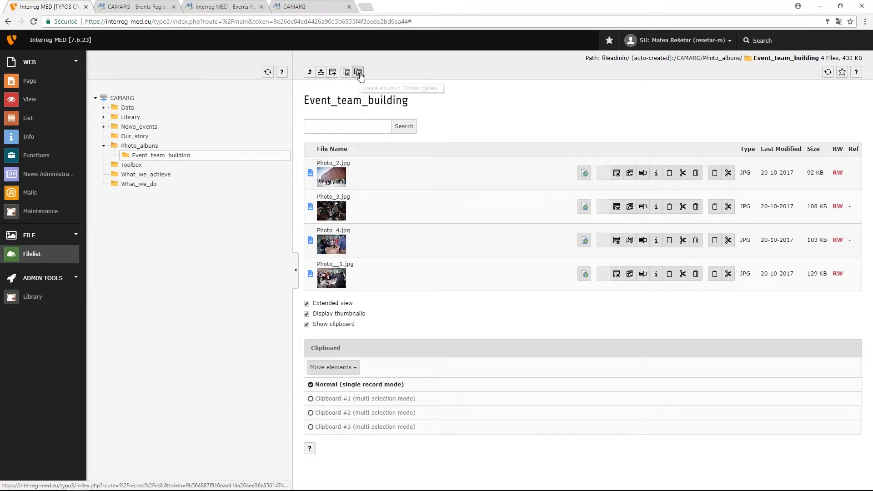
pyautogui.click(358, 71)
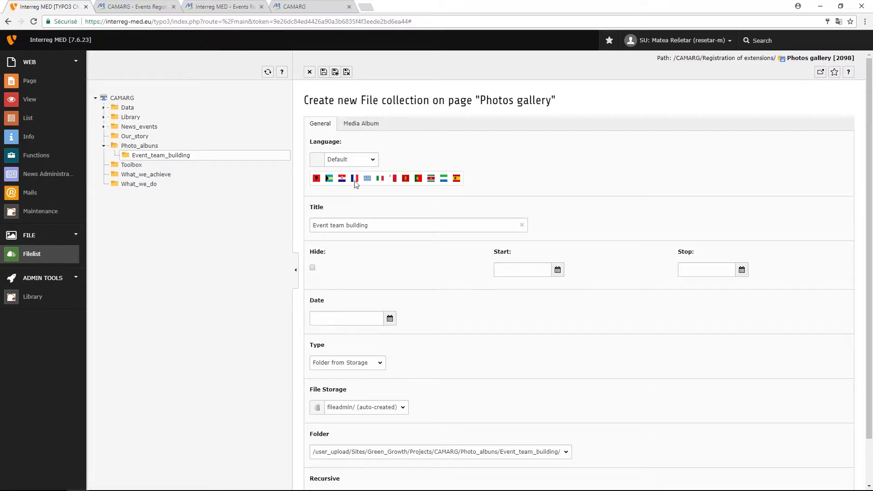
# Review the general and media album settings of the new Event team building file collection and save it.
pyautogui.scroll(-1, 392, 172)
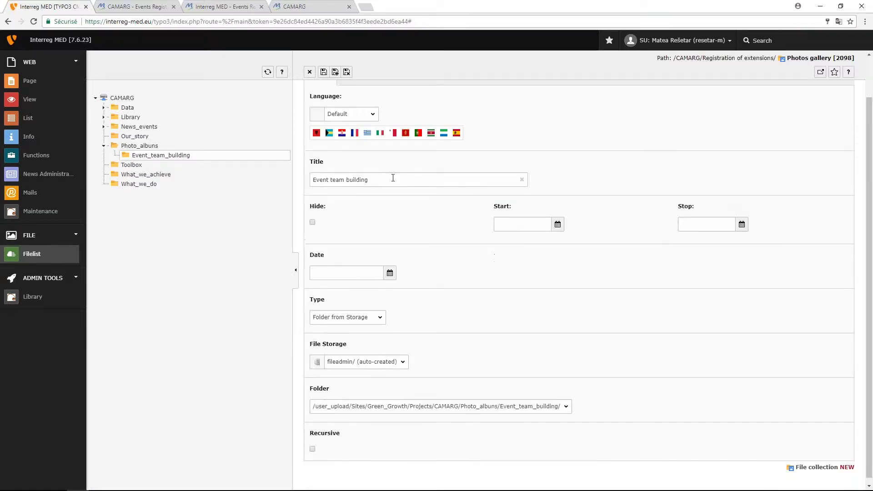
pyautogui.tripleClick(346, 181)
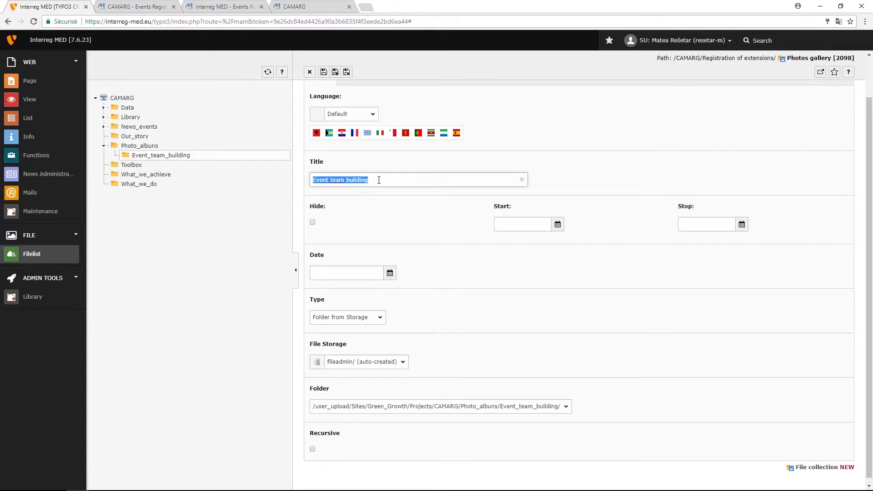
pyautogui.scroll(-1, 390, 180)
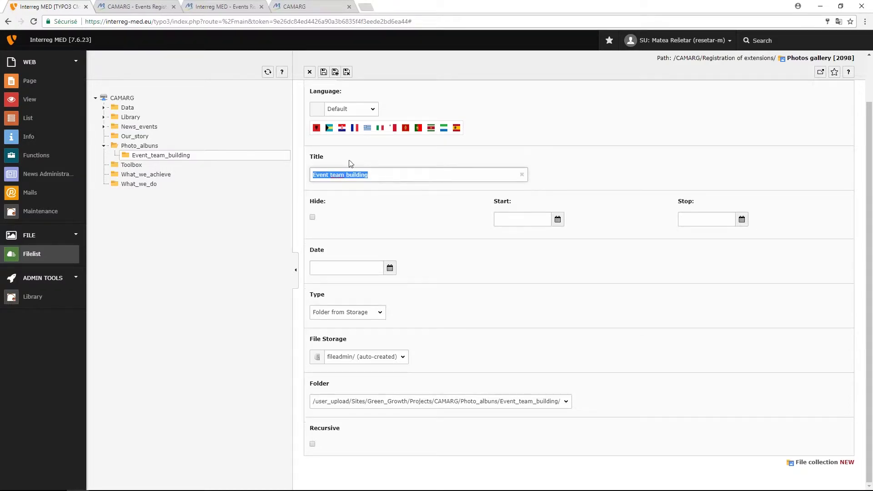
pyautogui.scroll(1, 359, 164)
pyautogui.scroll(2, 364, 165)
pyautogui.click(365, 129)
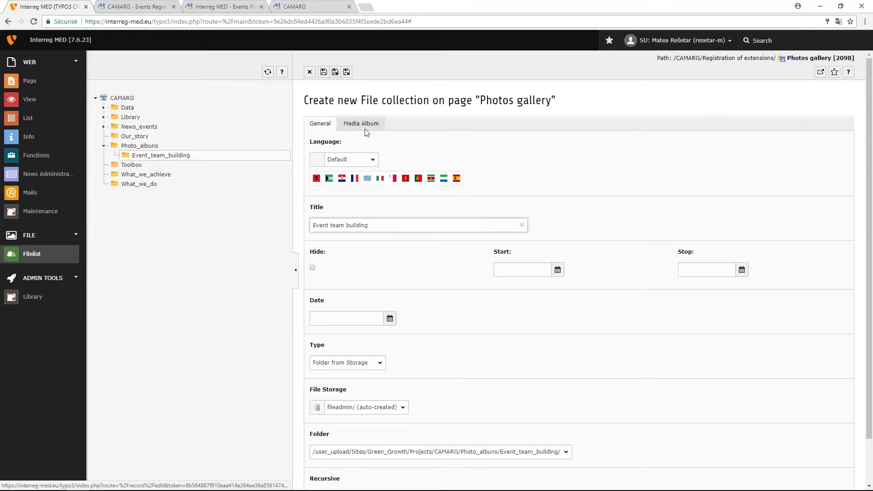
pyautogui.click(320, 123)
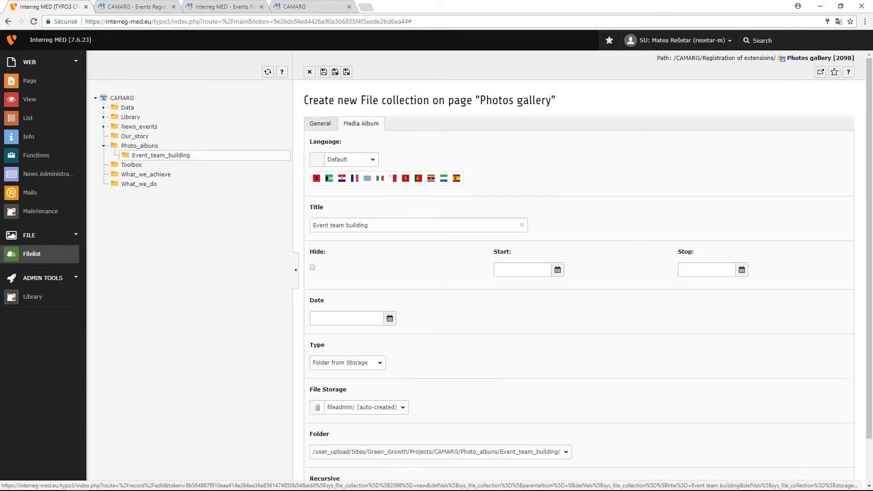
pyautogui.scroll(-2, 389, 220)
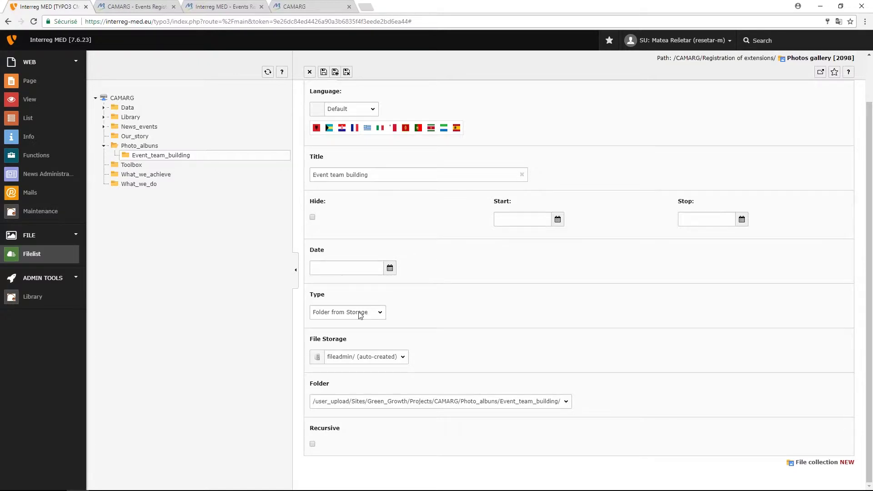
pyautogui.click(323, 72)
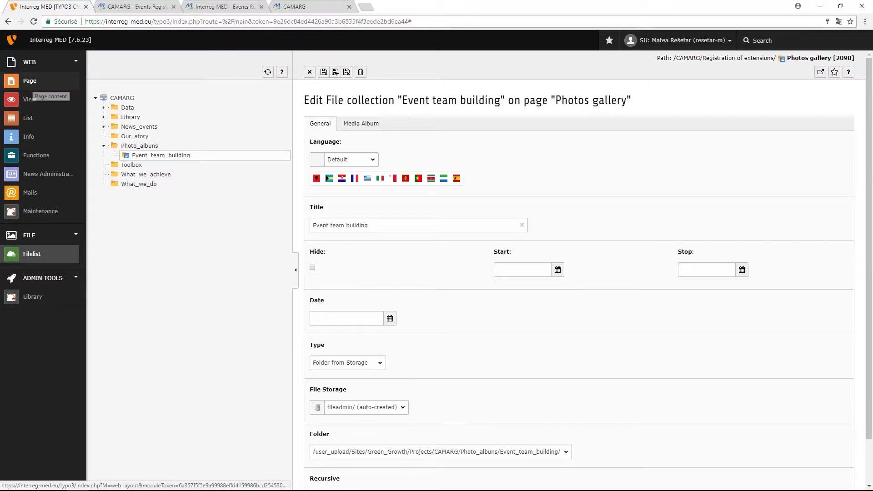
# List the records in the News - CAMARG folder and open CAMAR test news for editing.
pyautogui.click(30, 82)
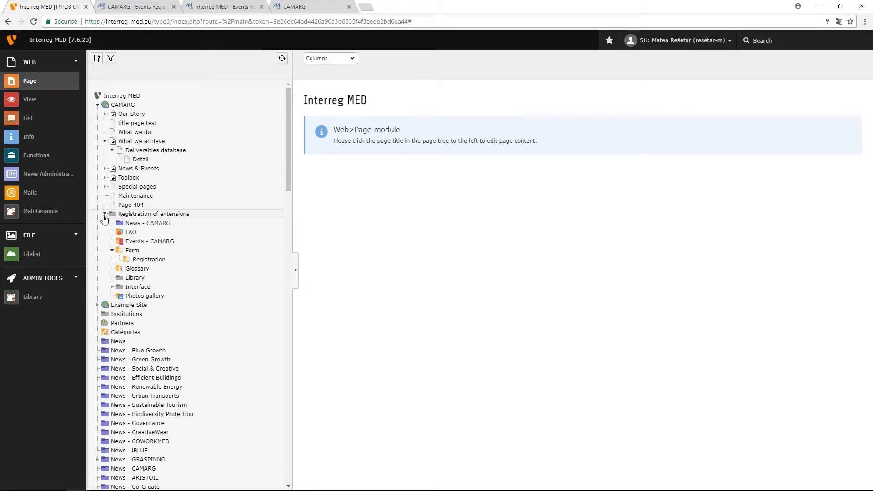
pyautogui.click(159, 222)
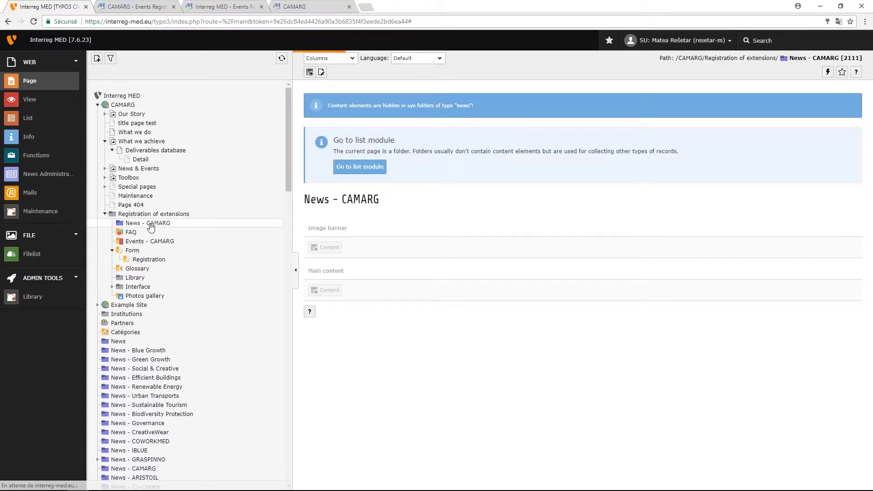
pyautogui.click(28, 118)
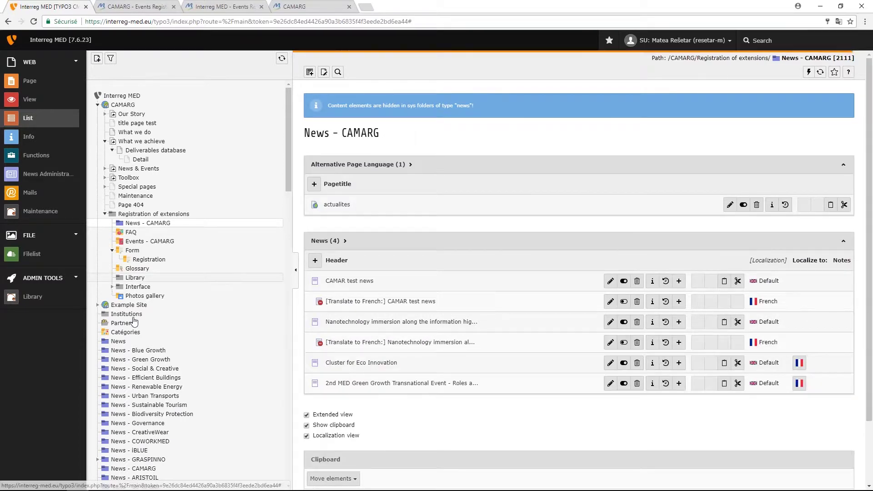
pyautogui.click(98, 305)
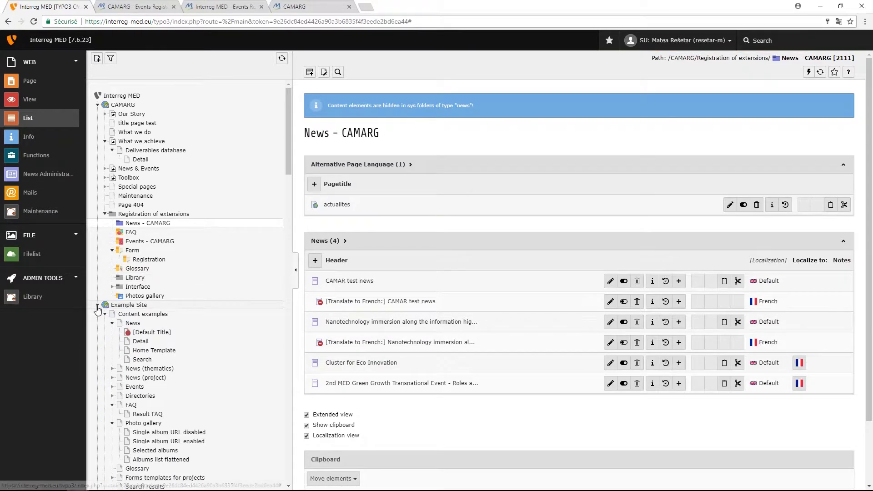
pyautogui.scroll(-5, 165, 270)
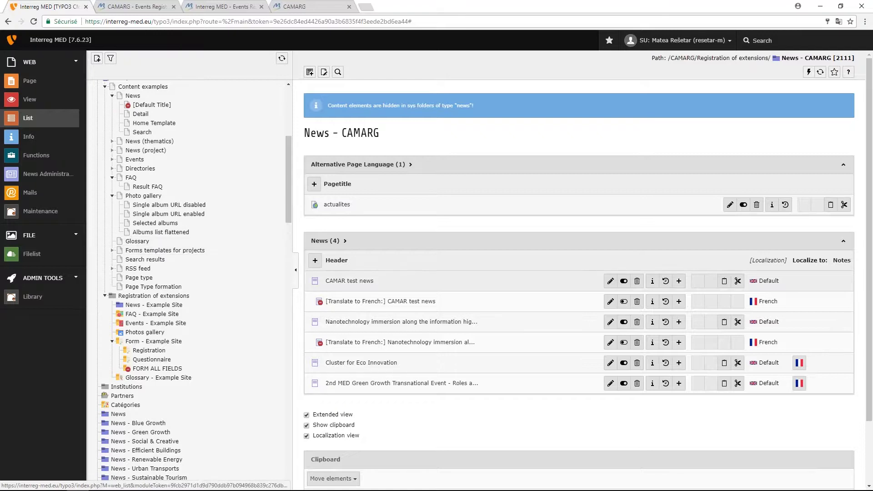
pyautogui.click(344, 281)
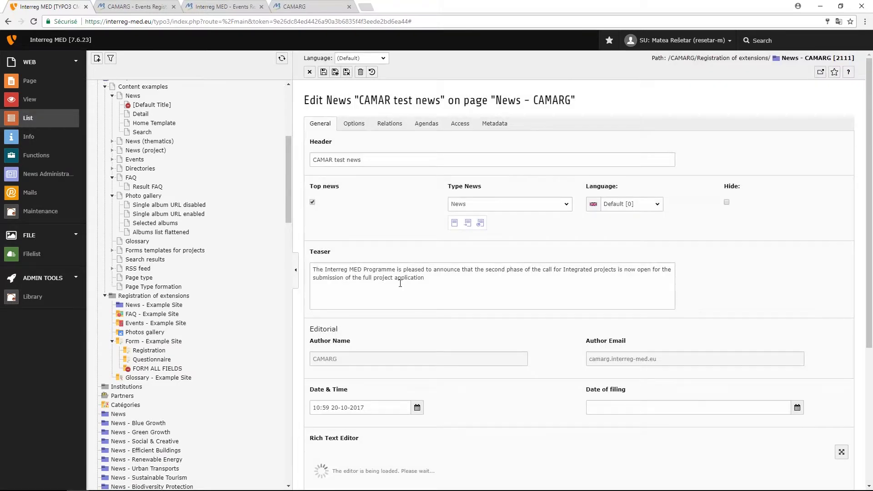
# Browse records for the news item's Related Media Albums and show the contents of CAMARG's Photos gallery.
pyautogui.click(355, 129)
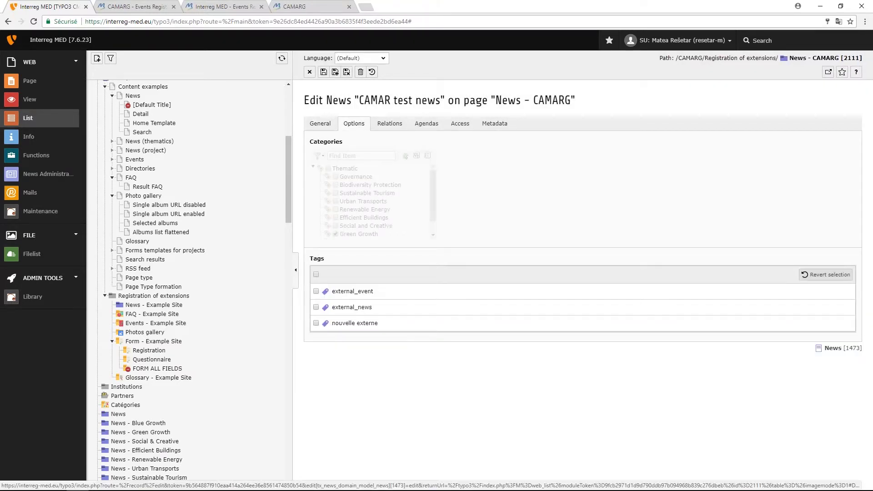
pyautogui.click(390, 123)
pyautogui.scroll(-1, 434, 164)
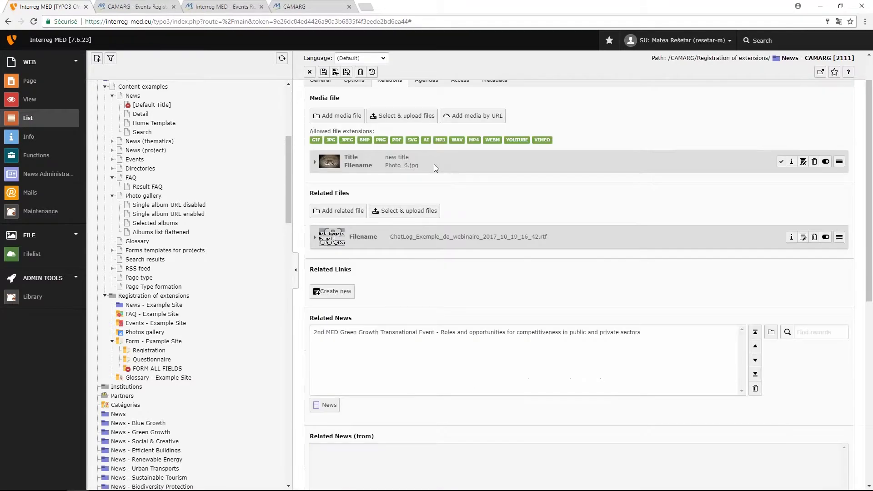
pyautogui.scroll(-8, 433, 164)
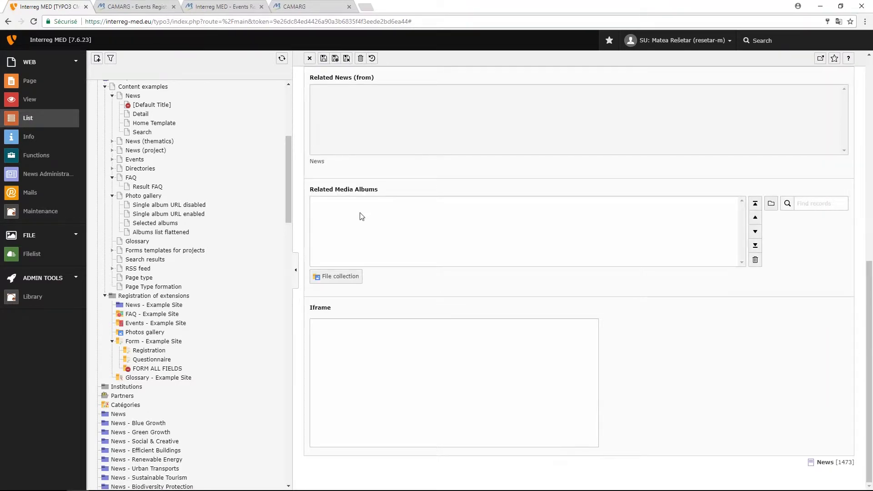
pyautogui.click(771, 203)
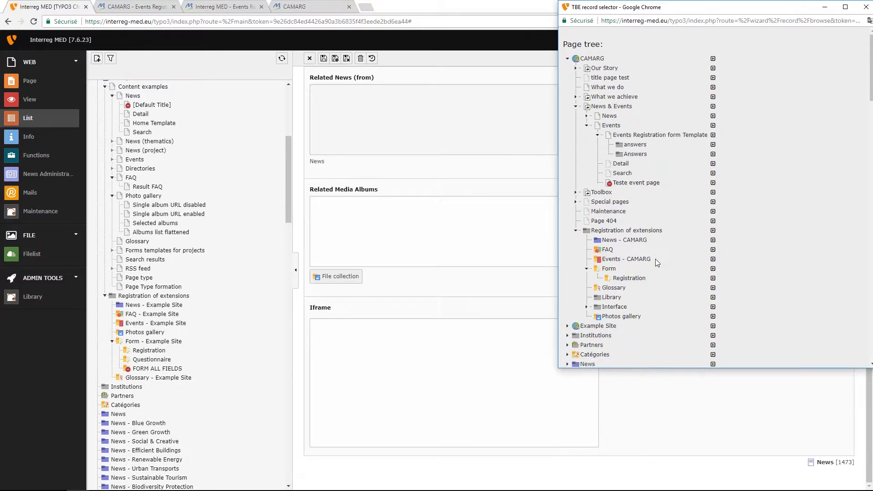
pyautogui.click(627, 316)
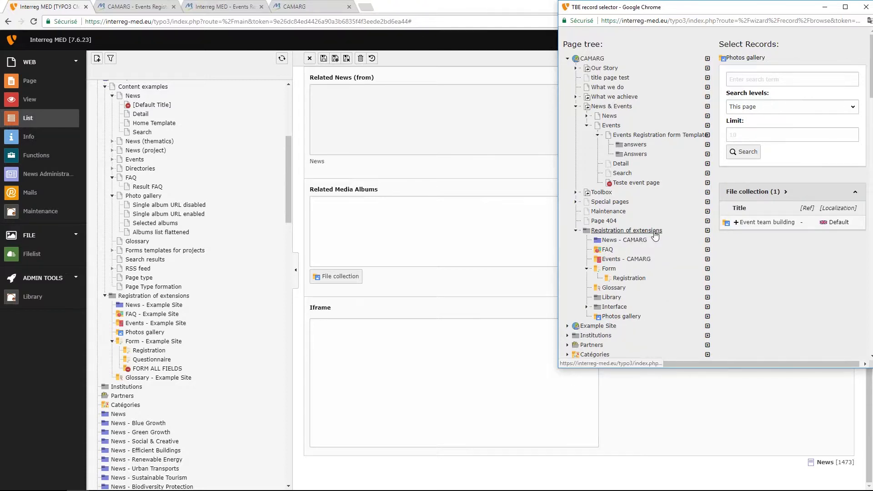
pyautogui.click(587, 269)
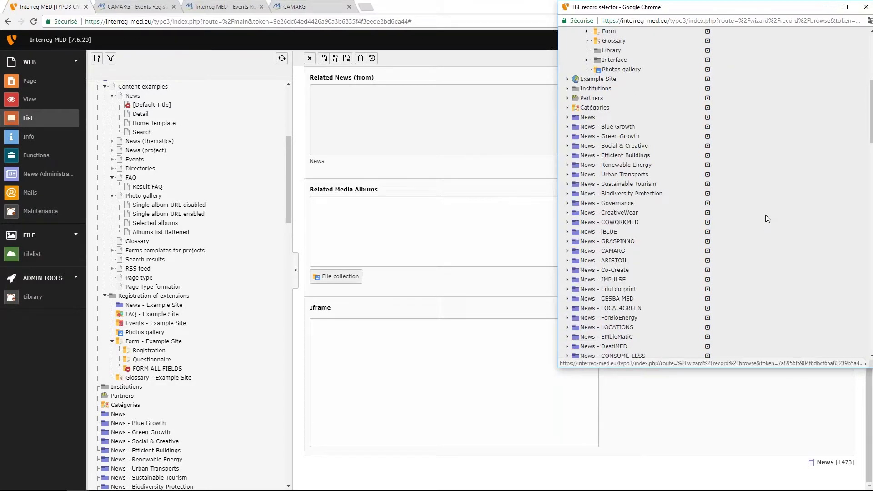
# Add the Event team building album to the news item's Related Media Albums and save the news item.
pyautogui.moveTo(734, 13); pyautogui.dragTo(622, 19)
pyautogui.scroll(1, 761, 67)
pyautogui.scroll(5, 761, 67)
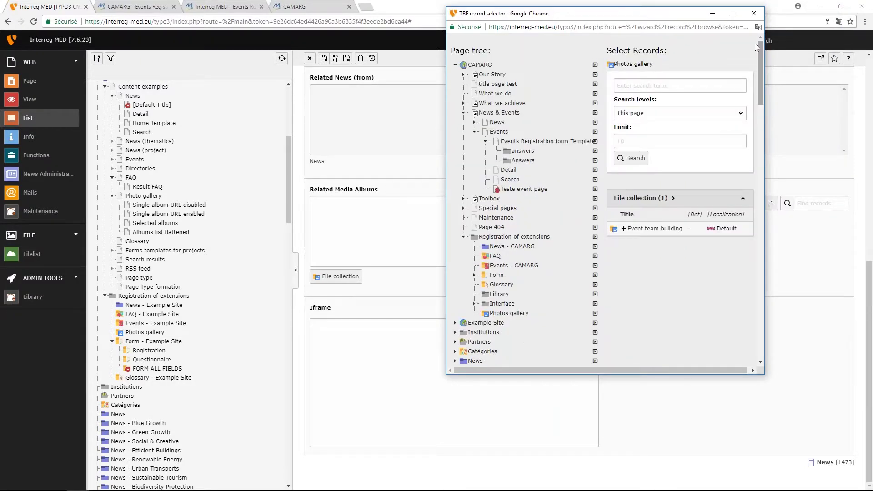
pyautogui.click(625, 229)
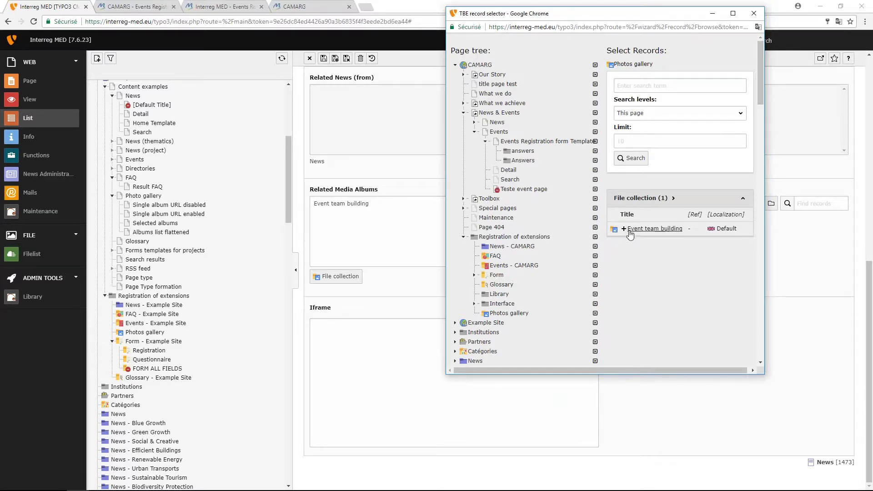
pyautogui.click(653, 228)
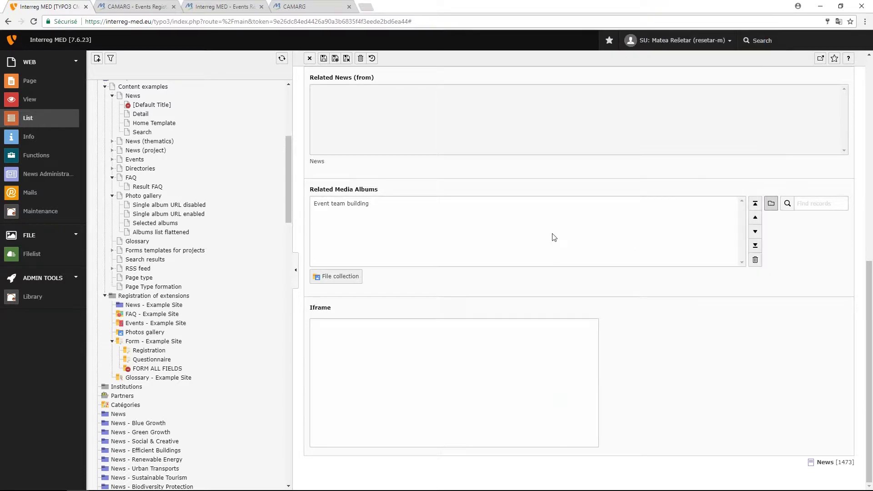
pyautogui.click(324, 58)
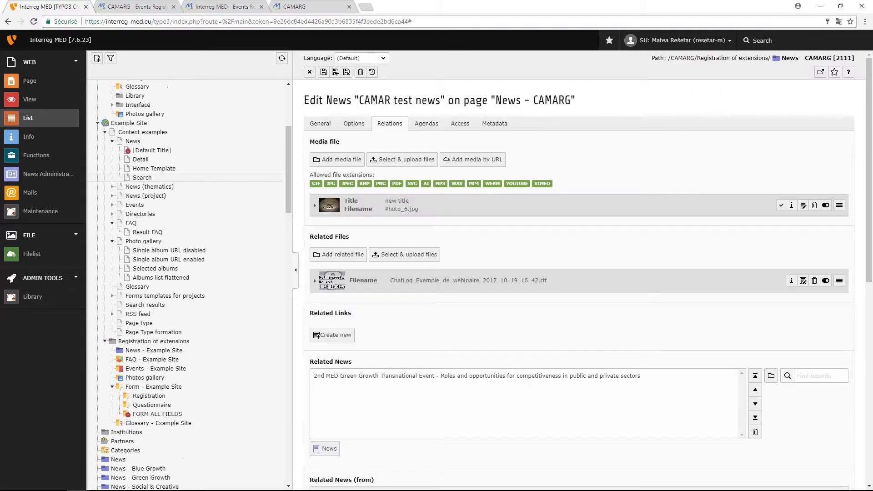
# Open CAMAR test news from the CAMARG website's homepage and check the Event team building photos.
pyautogui.click(134, 7)
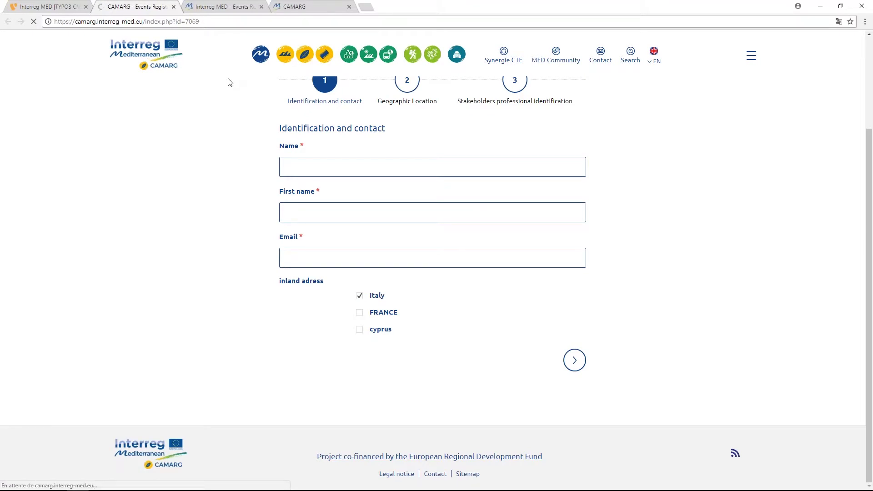
pyautogui.scroll(-1, 332, 187)
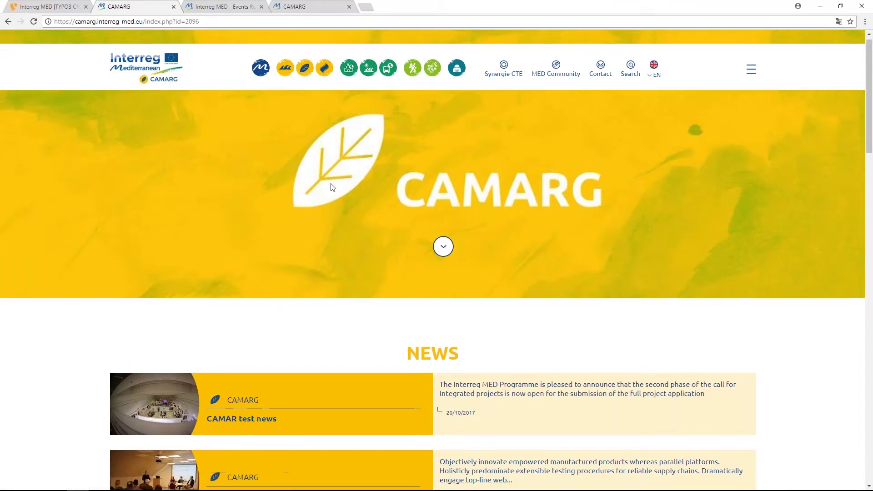
pyautogui.scroll(-3, 332, 187)
pyautogui.click(594, 287)
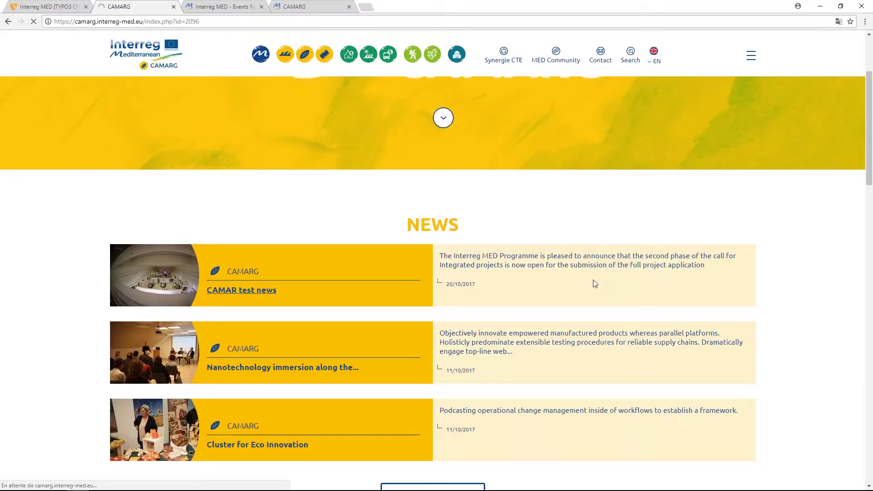
pyautogui.scroll(-3, 593, 280)
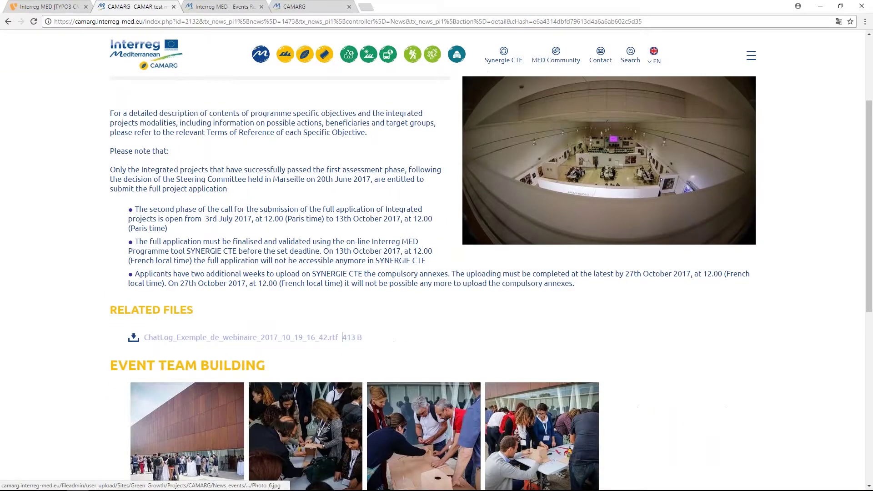
pyautogui.scroll(-6, 204, 218)
pyautogui.scroll(1, 203, 218)
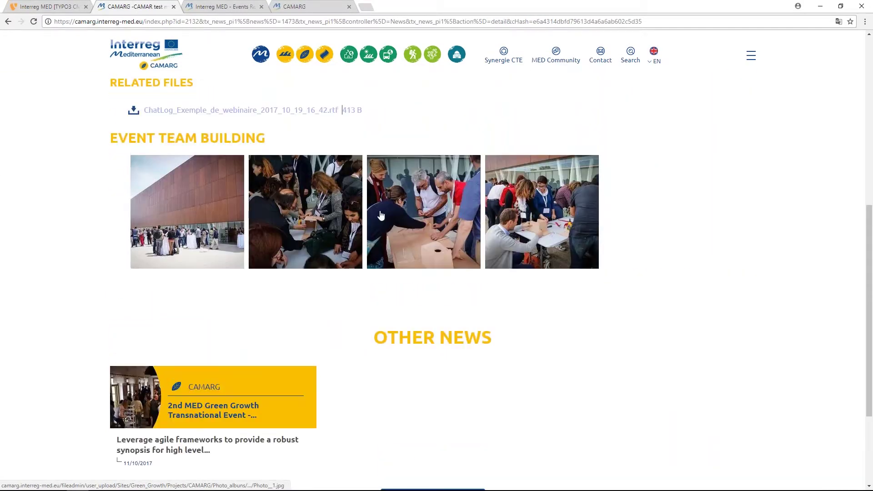
# View enlarged photos from the news item's Event team building album, including the first two, and close the enlarged view.
pyautogui.click(203, 218)
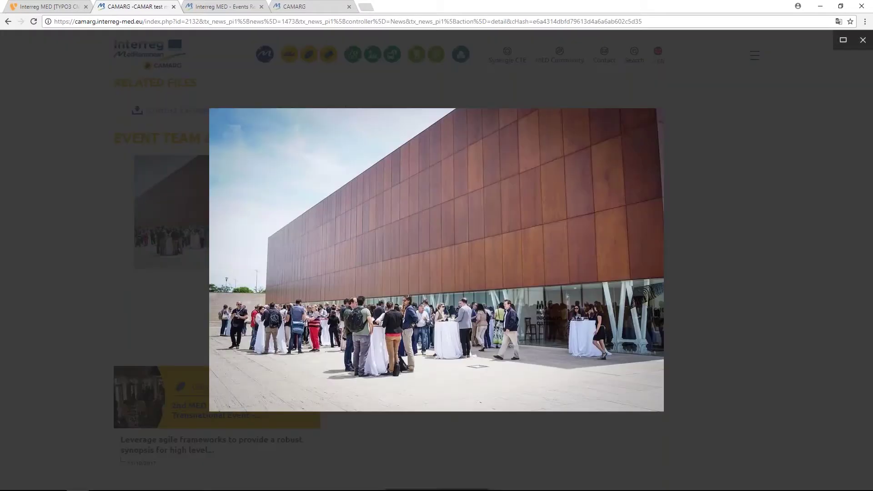
pyautogui.click(615, 280)
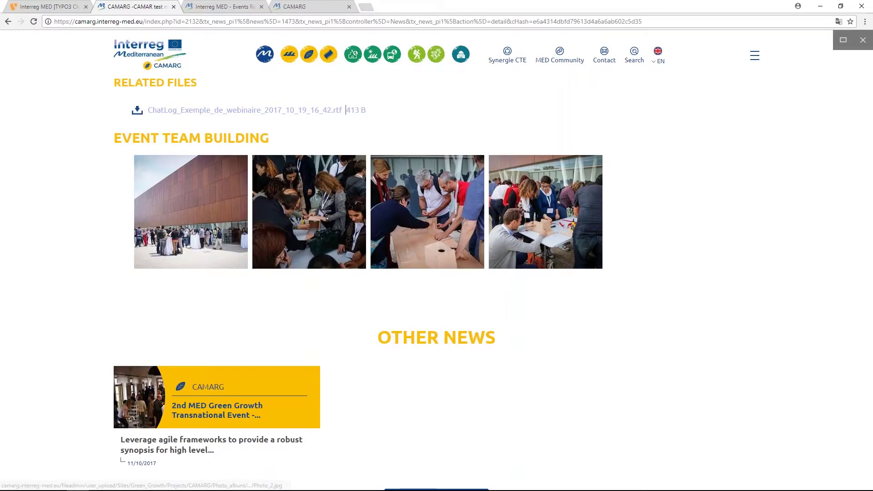
pyautogui.press('Return')
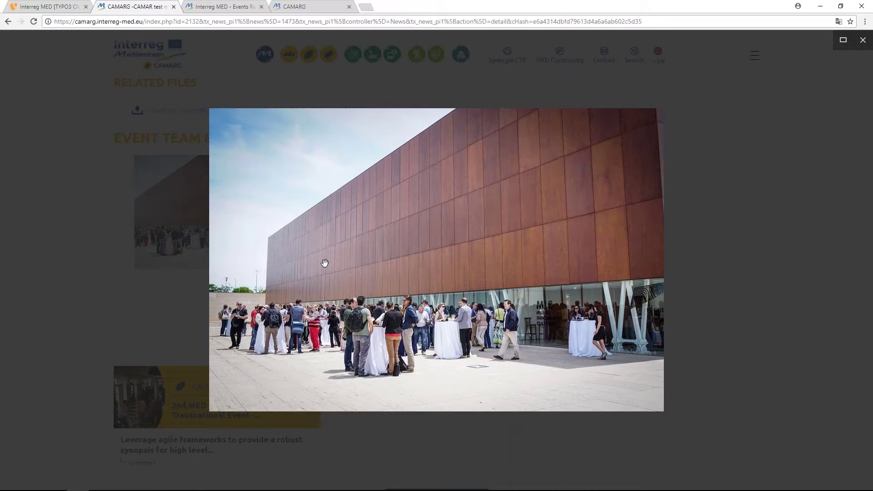
pyautogui.click(356, 276)
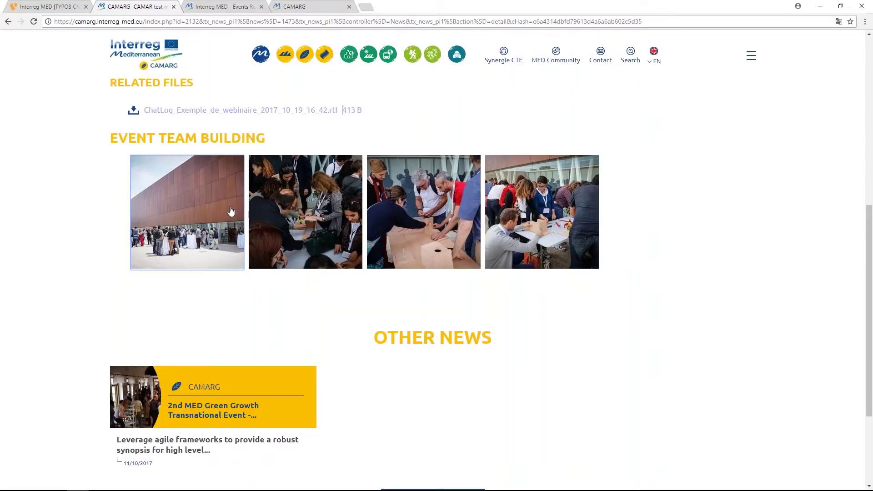
pyautogui.click(228, 209)
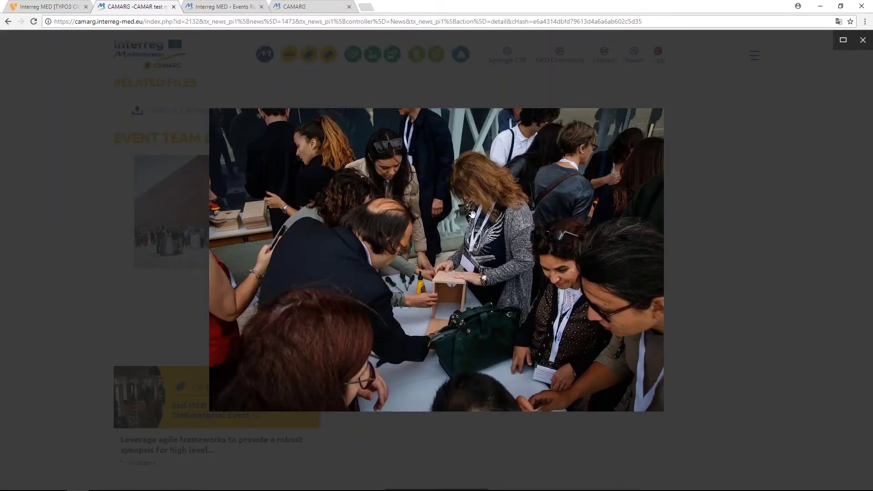
pyautogui.click(862, 41)
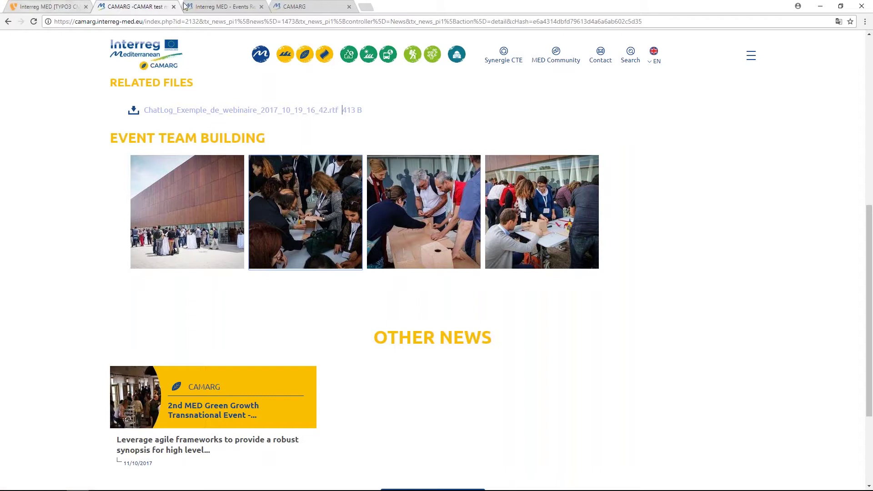
# Switch to the events registration page and load the creativewear.interreg-med.eu homepage in its place.
pyautogui.click(218, 7)
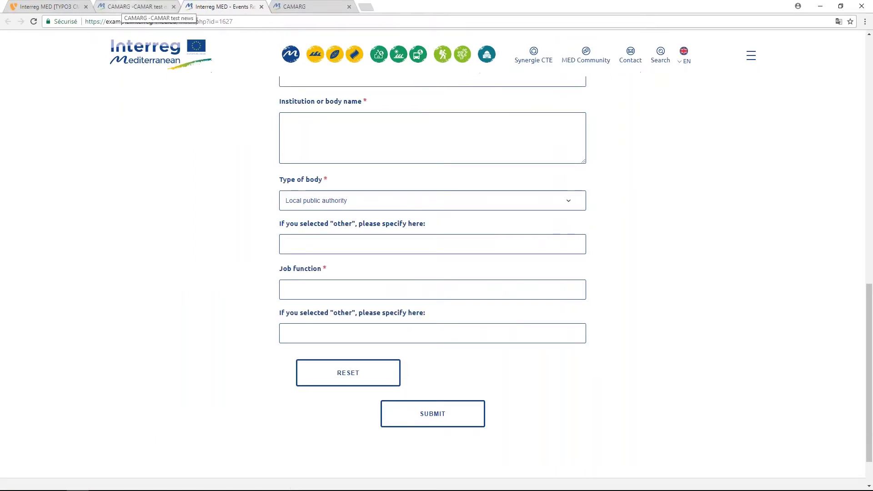
pyautogui.moveTo(127, 22); pyautogui.dragTo(108, 25)
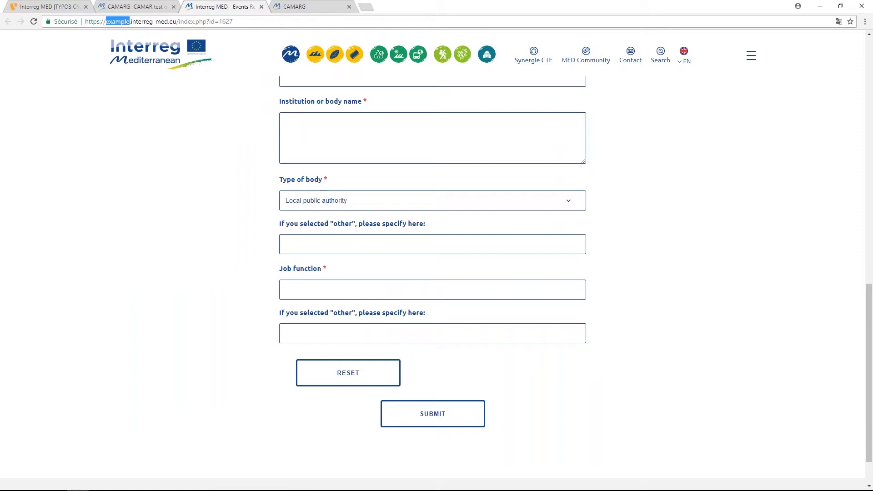
pyautogui.write('creativew')
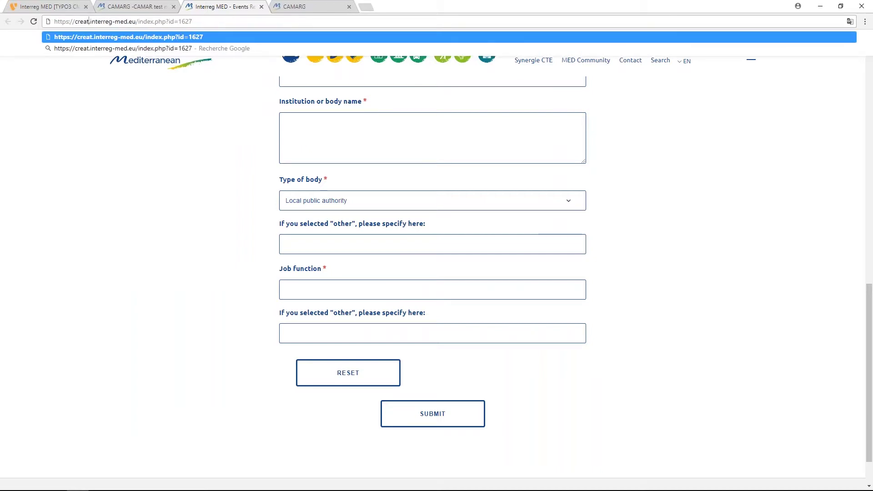
pyautogui.write('ear')
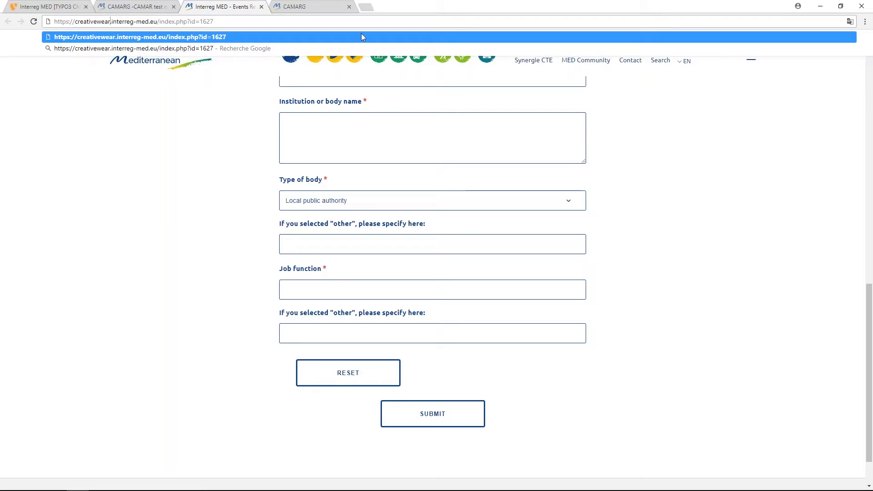
pyautogui.moveTo(214, 21); pyautogui.dragTo(161, 23)
pyautogui.press('BackSpace')
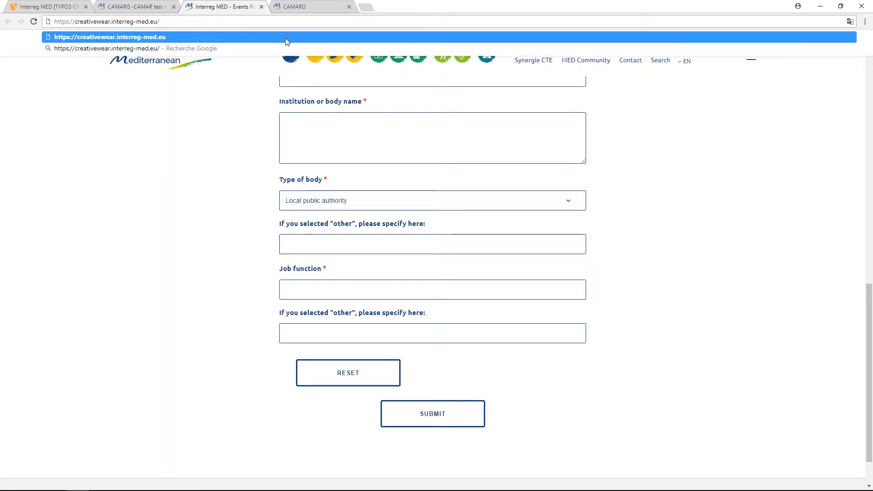
pyautogui.click(285, 38)
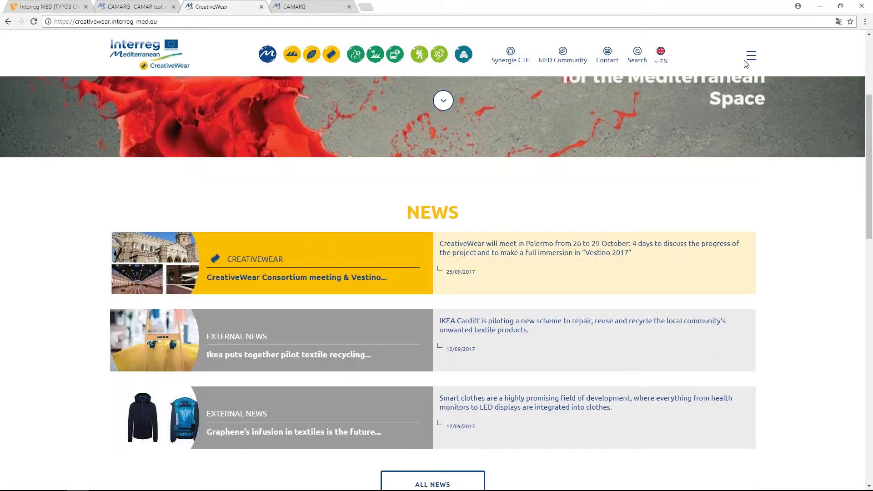
# Open the CreativeWear site's Pilots Galleries page from its Photo Gallery section and look through the page title and listed albums.
pyautogui.click(751, 56)
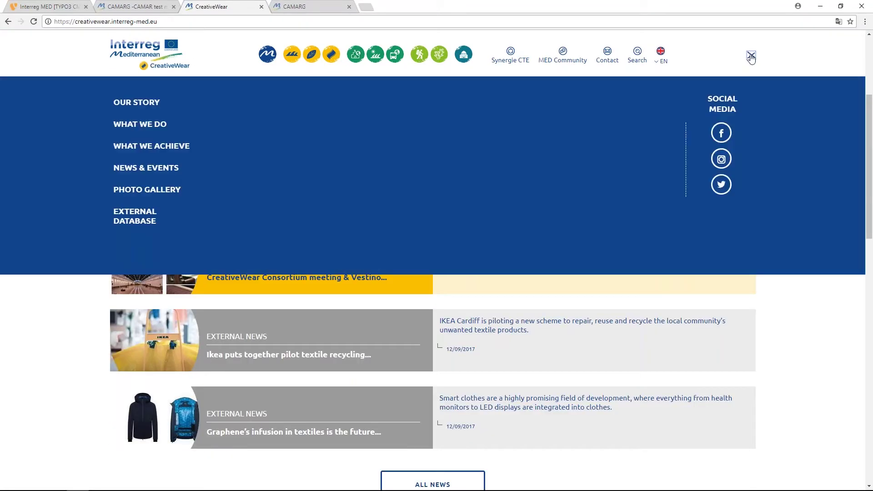
pyautogui.moveTo(149, 192)
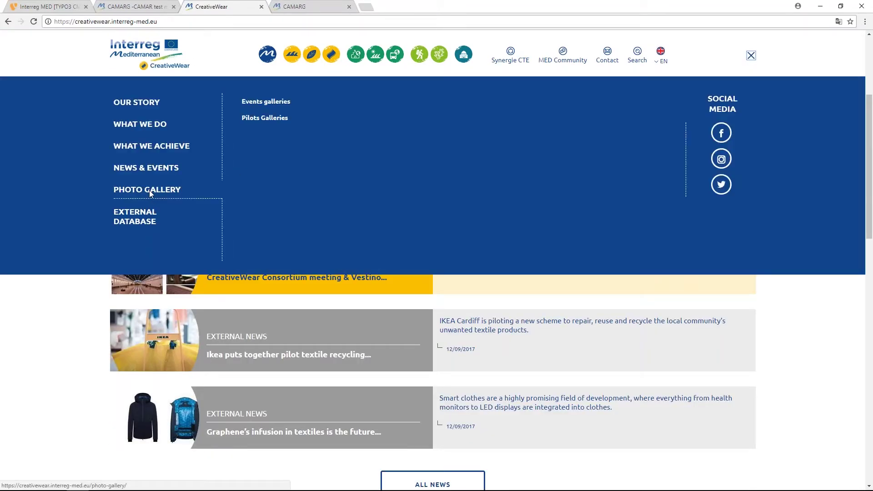
pyautogui.click(254, 119)
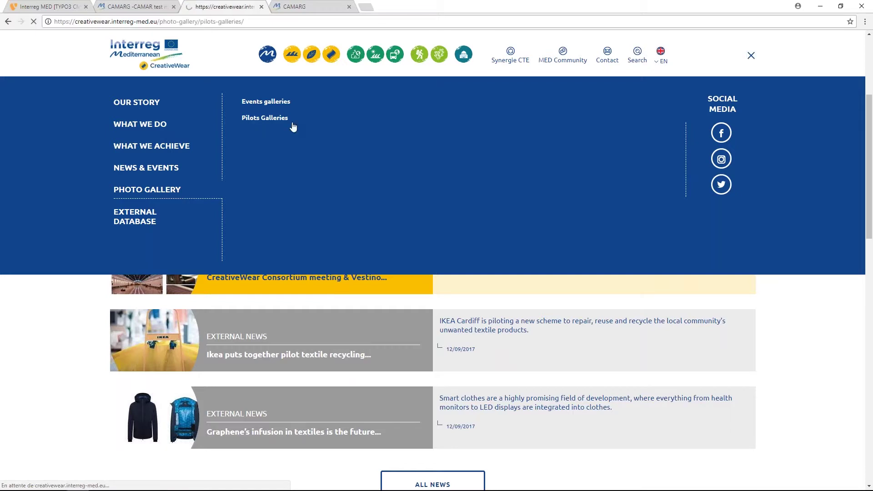
pyautogui.scroll(-9, 328, 224)
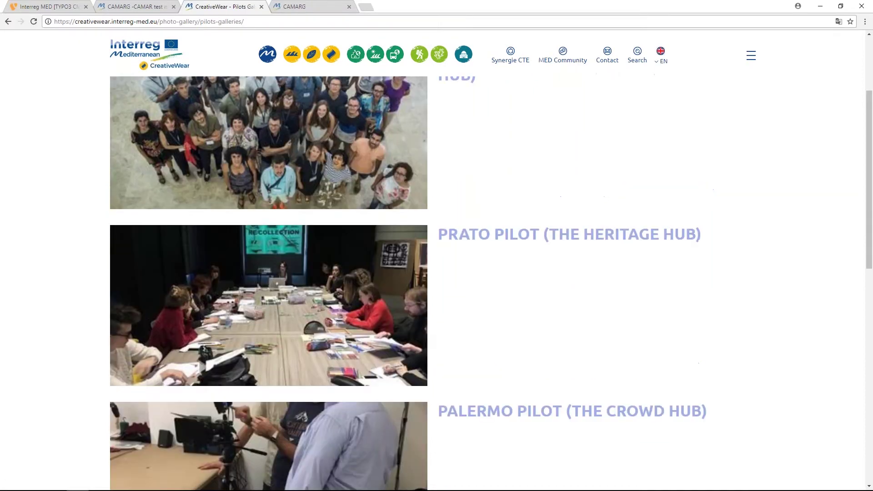
pyautogui.scroll(-6, 329, 225)
pyautogui.scroll(15, 329, 224)
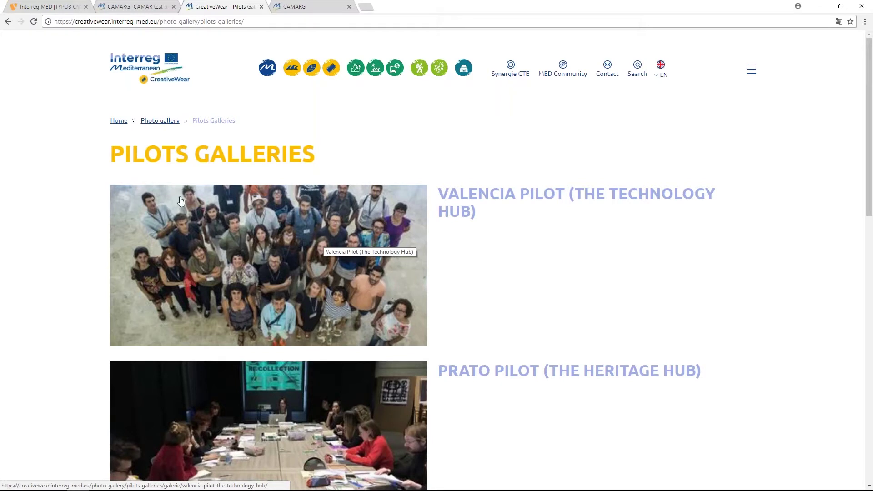
pyautogui.moveTo(125, 154); pyautogui.dragTo(266, 152)
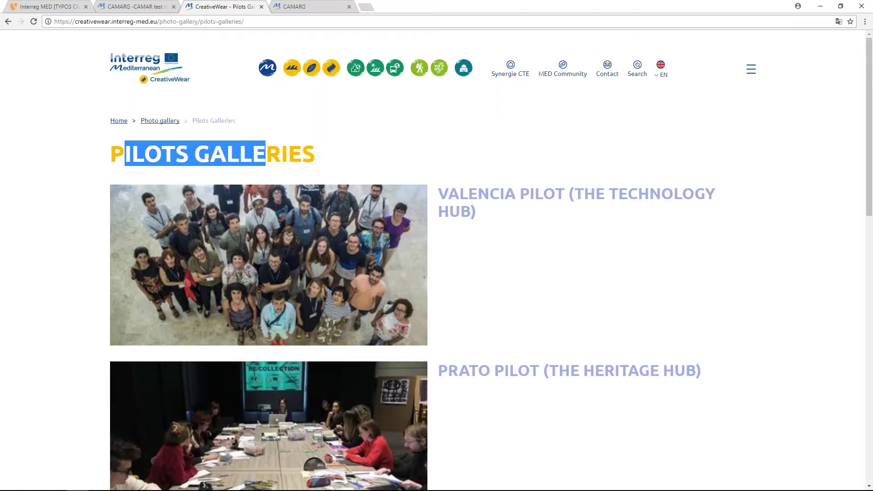
pyautogui.click(292, 155)
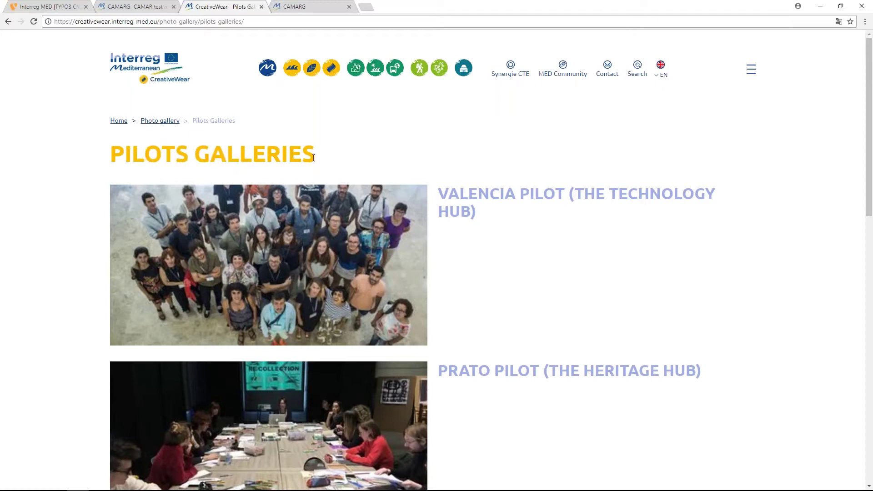
pyautogui.moveTo(313, 158); pyautogui.dragTo(132, 154)
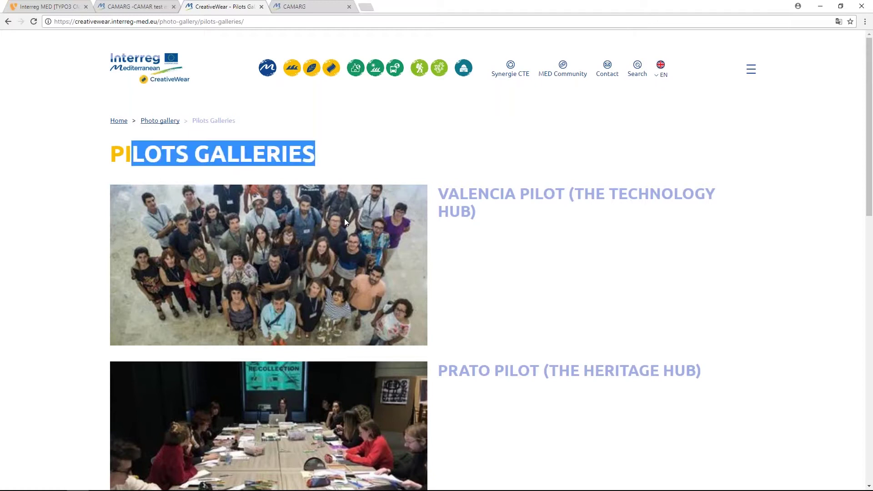
# Open the Valencia Pilot (The Technology Hub) album and look through its photo thumbnails.
pyautogui.click(456, 194)
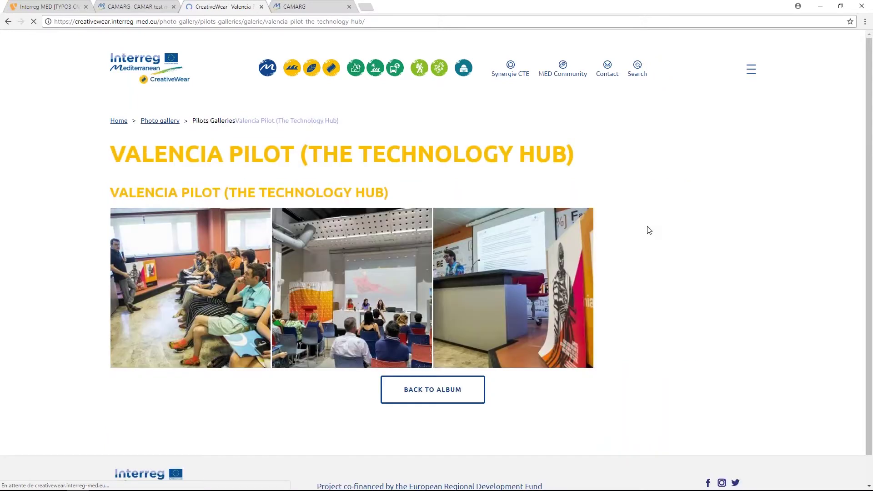
pyautogui.scroll(-2, 646, 241)
pyautogui.scroll(-6, 645, 249)
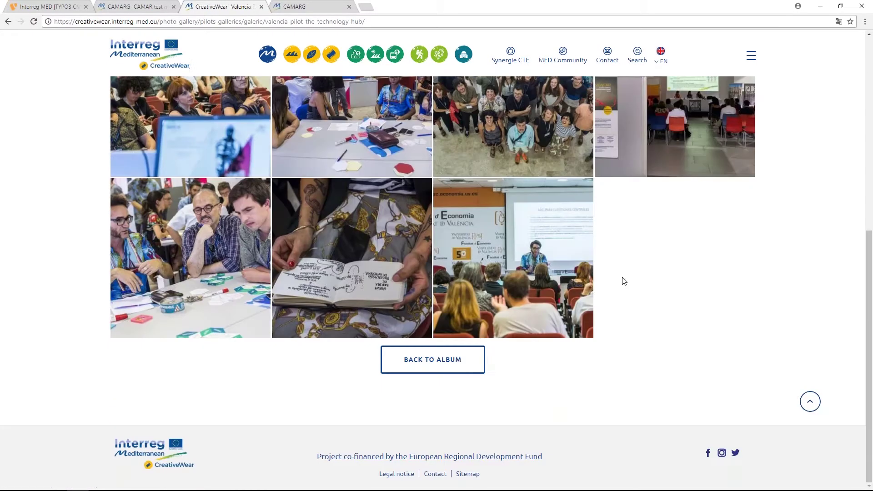
pyautogui.scroll(1, 624, 281)
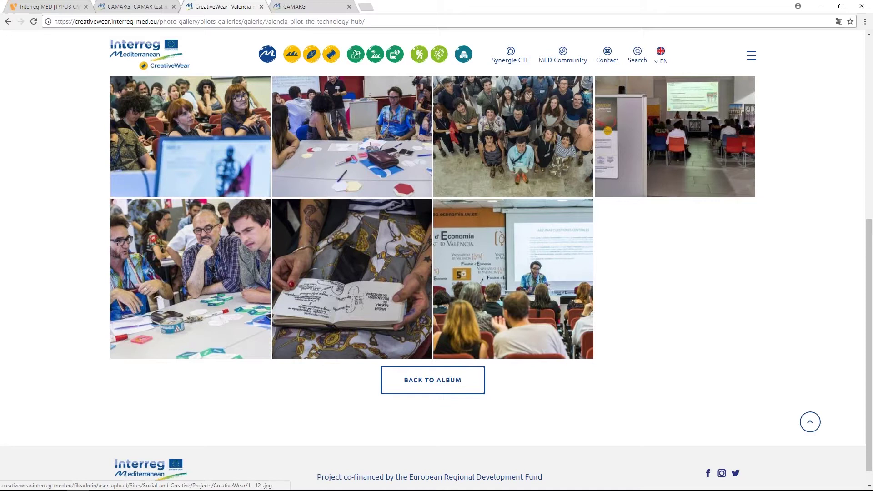
pyautogui.scroll(5, 583, 291)
pyautogui.scroll(-5, 584, 291)
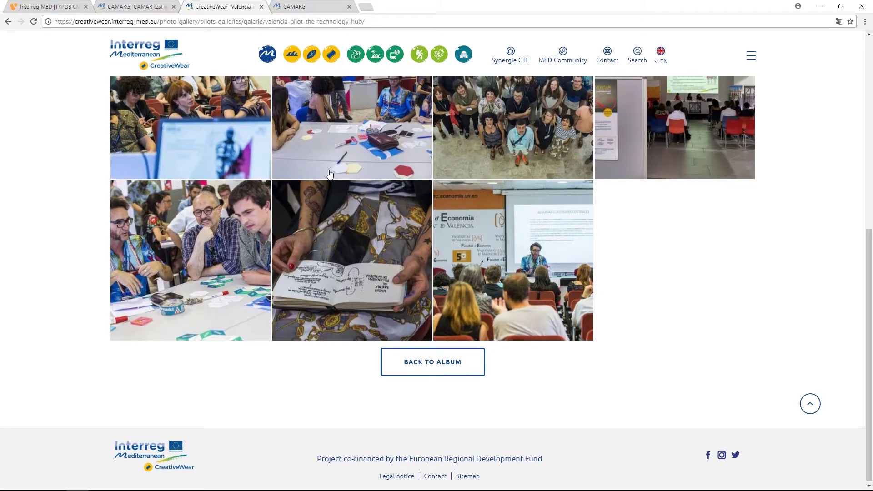
pyautogui.scroll(6, 330, 174)
# Return to the TYPO3 backend and list the records of the Photo gallery page in the Example Site's content examples.
pyautogui.click(136, 7)
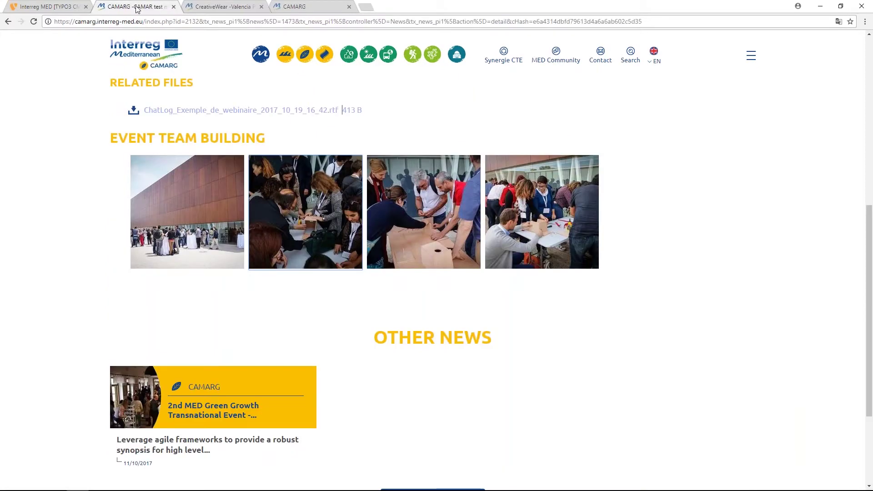
pyautogui.click(36, 4)
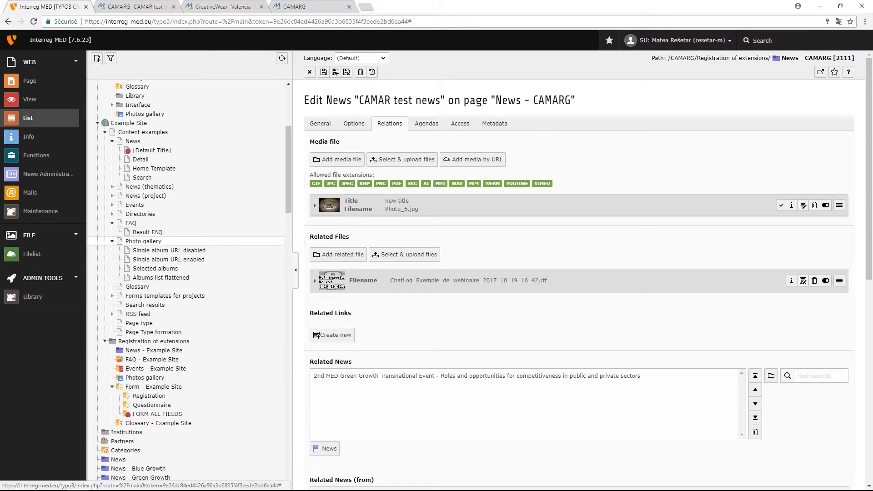
pyautogui.click(144, 241)
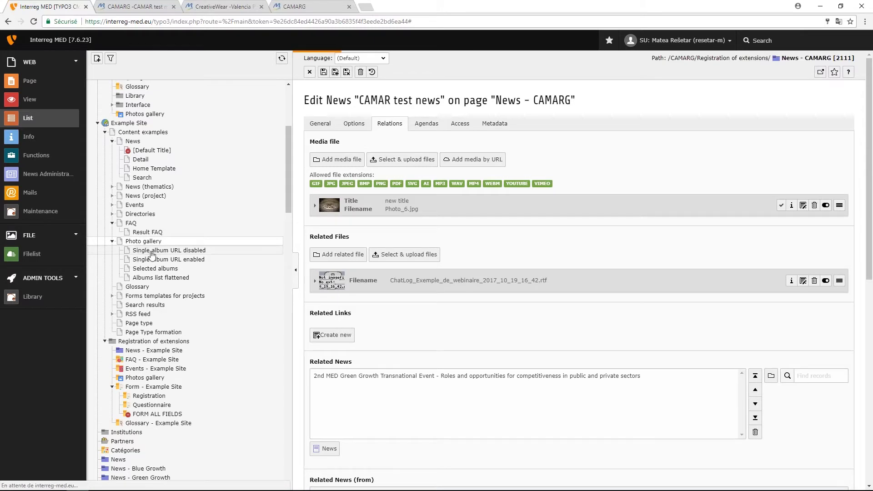
pyautogui.scroll(3, 172, 200)
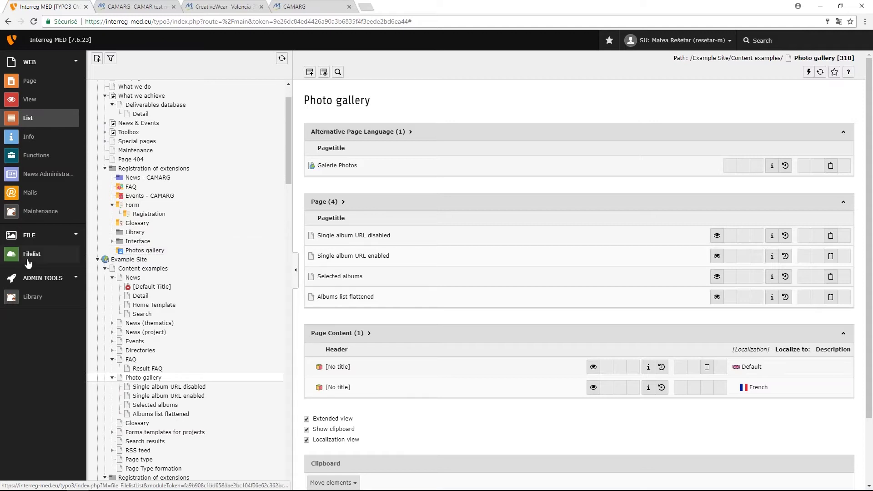
pyautogui.scroll(-2, 218, 251)
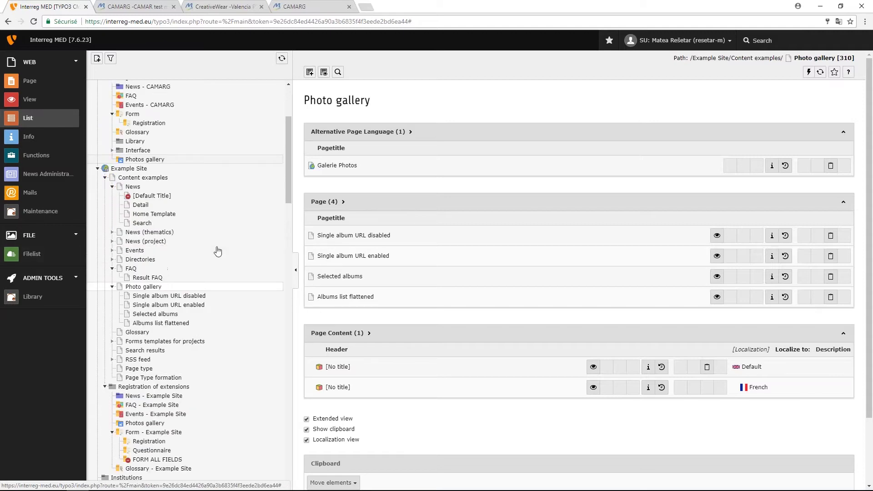
# List the contents of the Single album URL disabled page under Photo gallery and copy the page.
pyautogui.click(168, 296)
pyautogui.rightClick(168, 296)
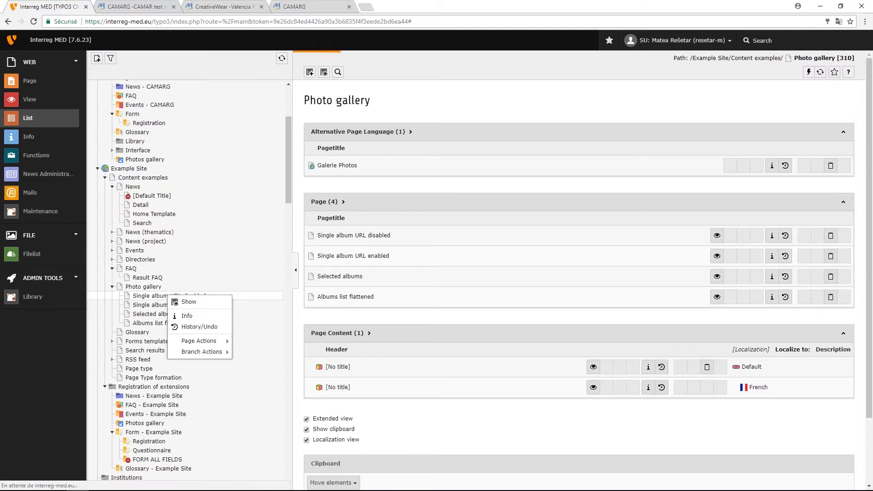
pyautogui.moveTo(209, 340)
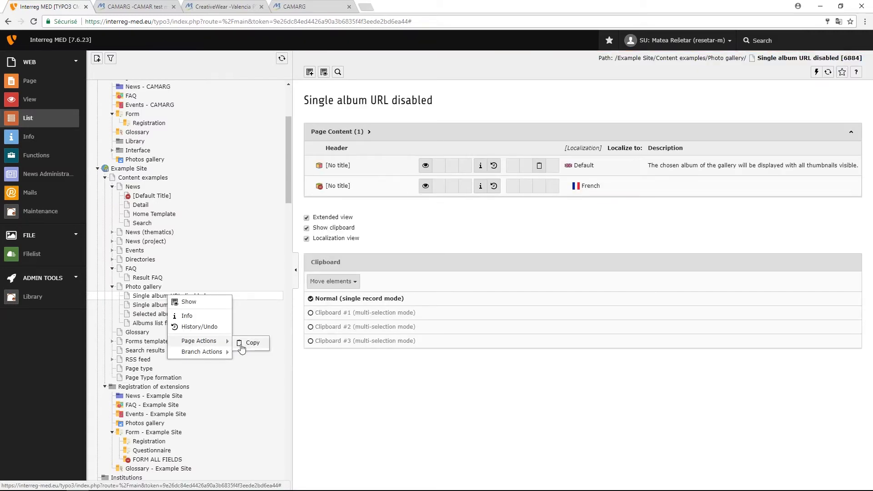
pyautogui.click(241, 342)
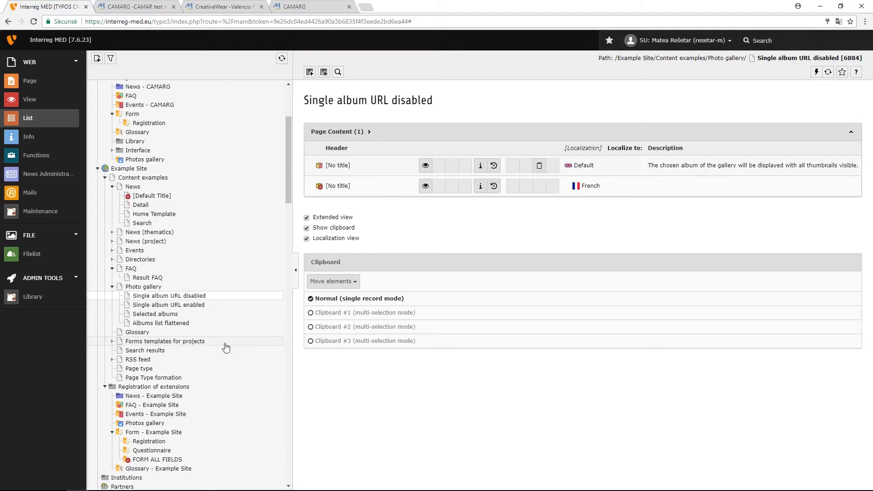
# Show the Single album URL disabled example page on the website and look through its World Café photos.
pyautogui.click(126, 7)
pyautogui.click(62, 10)
pyautogui.rightClick(205, 297)
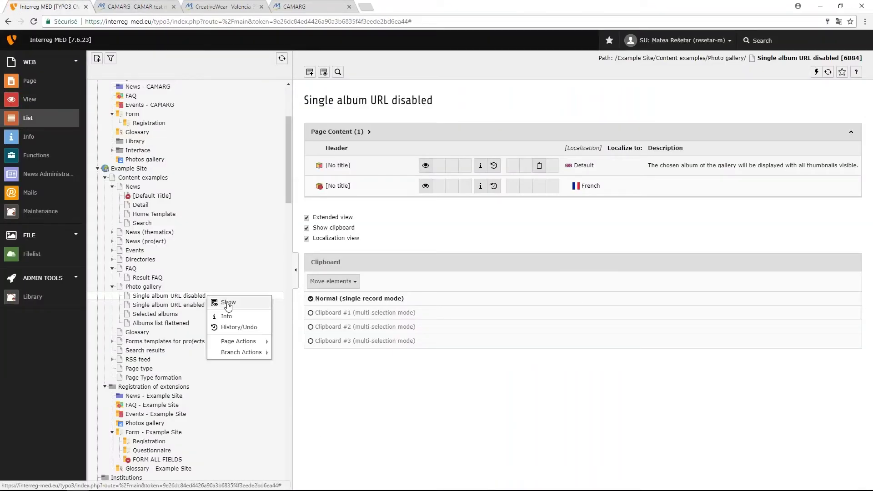
pyautogui.click(228, 303)
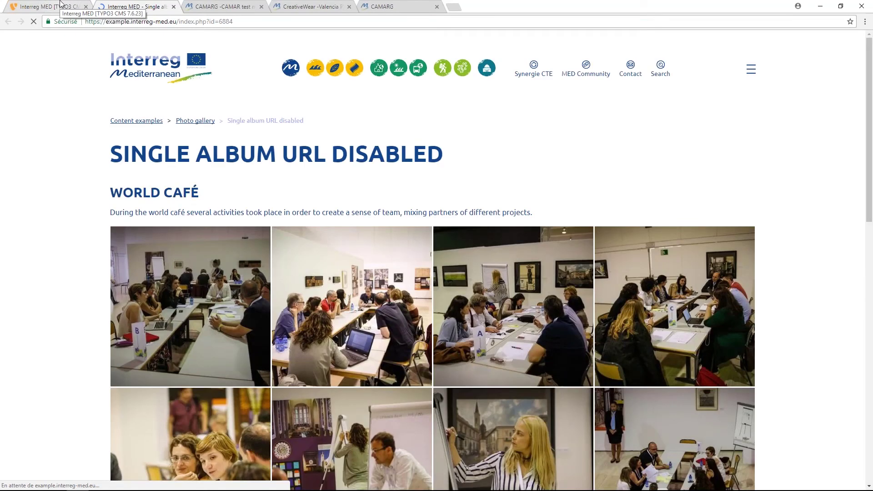
pyautogui.scroll(-3, 390, 188)
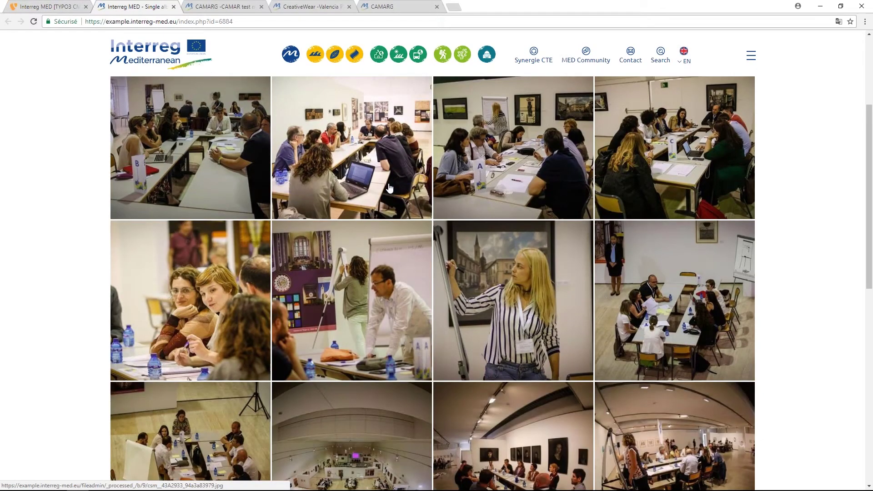
# Look through the remaining World Café photos on the Single album URL disabled page and return to the TYPO3 backend.
pyautogui.scroll(-9, 390, 188)
pyautogui.scroll(3, 375, 209)
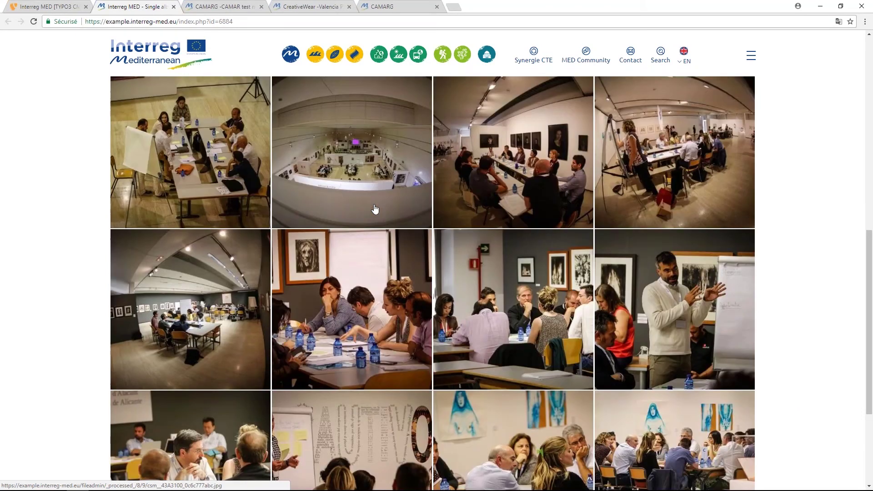
pyautogui.scroll(5, 376, 209)
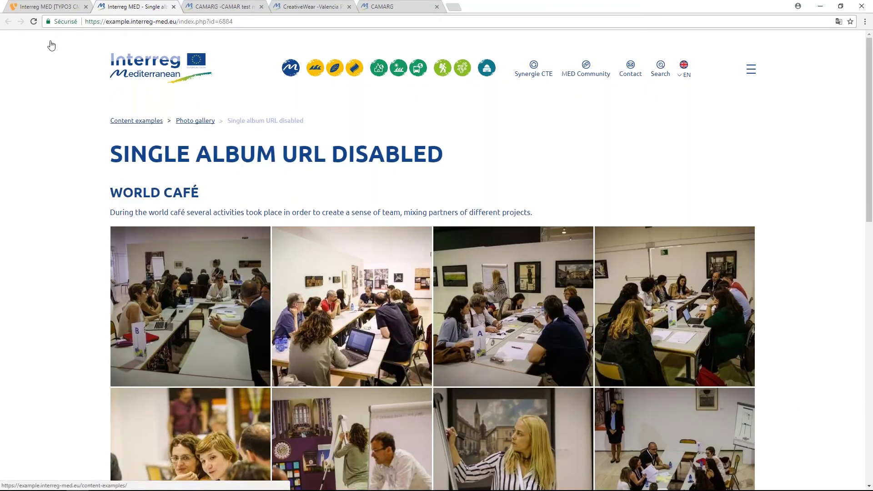
pyautogui.click(47, 6)
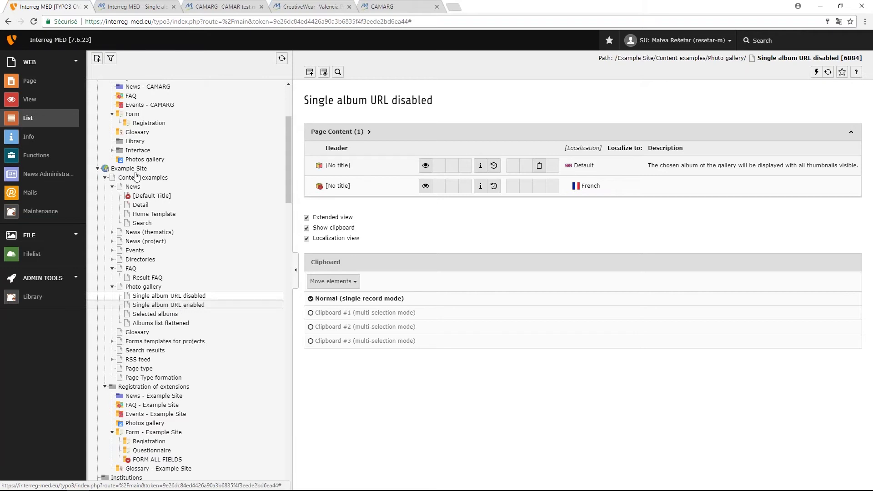
# Switch back to the World Café album on the website, look over its thumbnails, and enlarge and close one photo.
pyautogui.hotkey('ctrl', 'Tab')
pyautogui.scroll(-1, 410, 259)
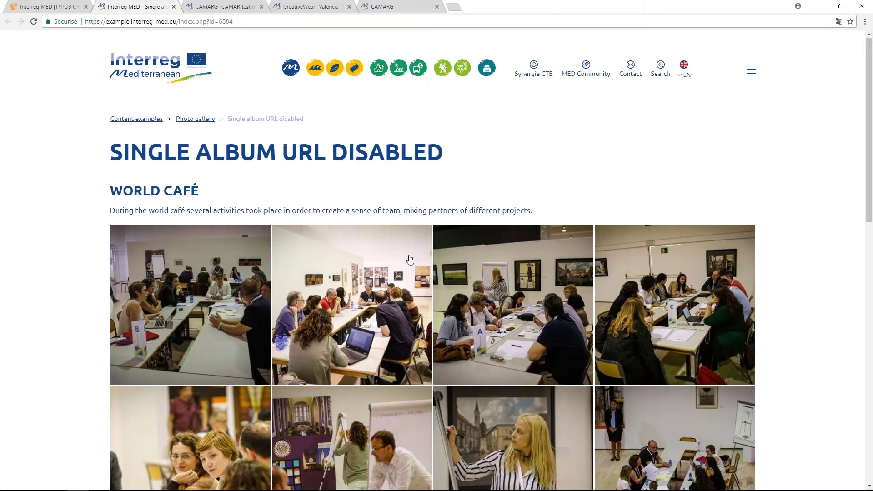
pyautogui.scroll(-6, 410, 259)
pyautogui.scroll(-10, 396, 314)
pyautogui.scroll(15, 396, 313)
pyautogui.click(396, 314)
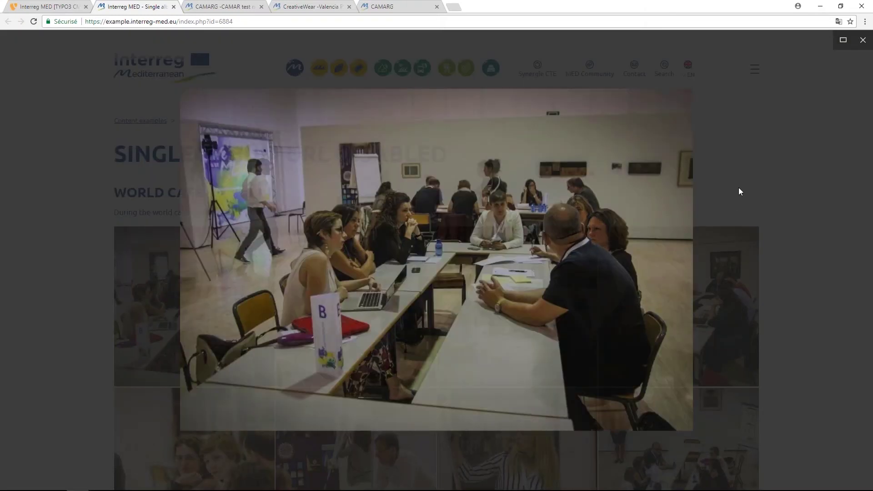
pyautogui.click(739, 187)
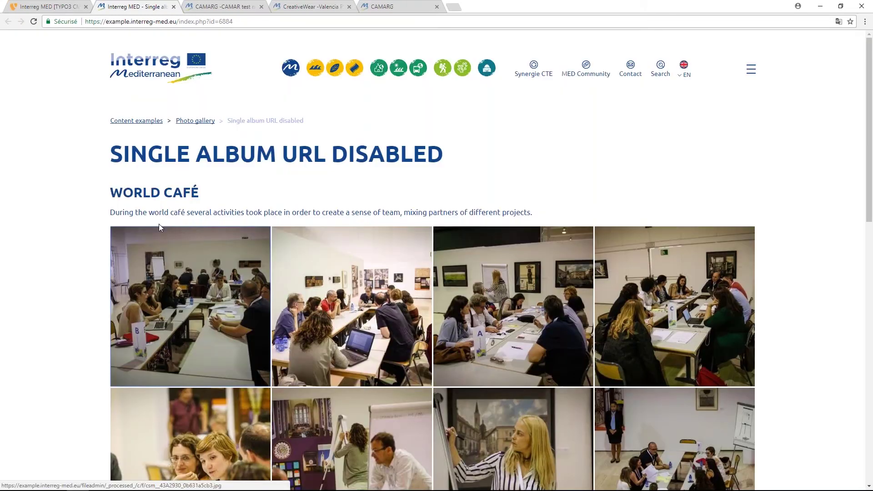
# Highlight the World Café album's description and its title on the Single album URL disabled page.
pyautogui.moveTo(111, 212); pyautogui.dragTo(471, 219)
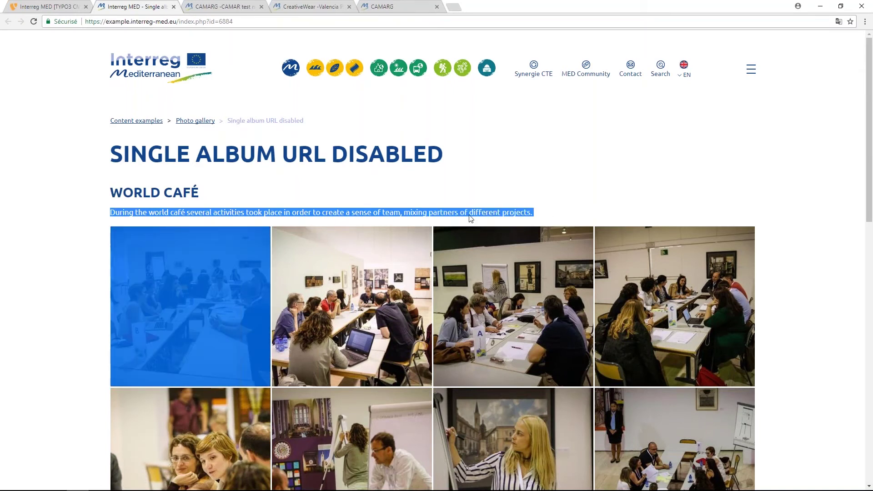
pyautogui.click(252, 219)
pyautogui.tripleClick(154, 193)
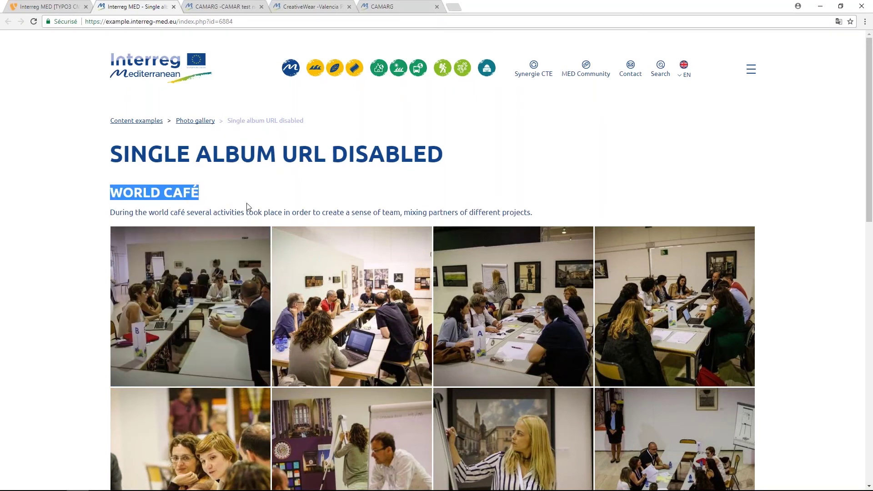
pyautogui.click(292, 207)
# Return to the TYPO3 backend, list the Selected albums page under Photo gallery and show it on the website.
pyautogui.click(45, 8)
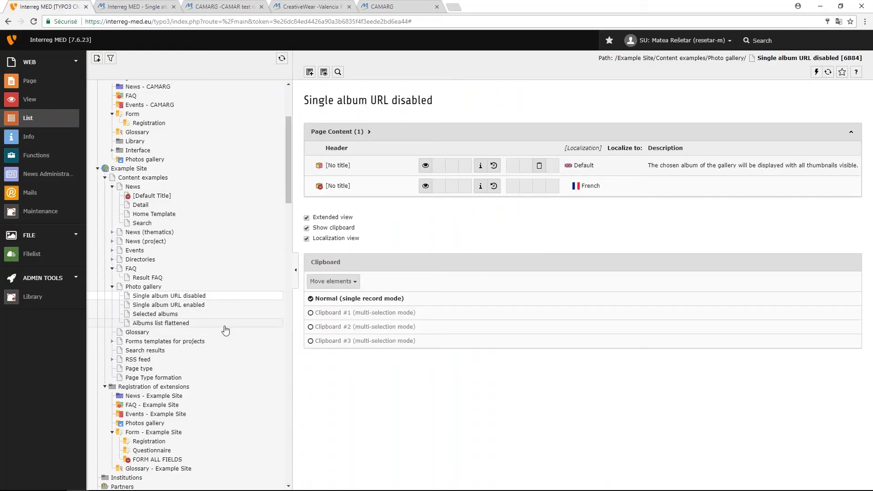
pyautogui.click(169, 315)
pyautogui.rightClick(169, 314)
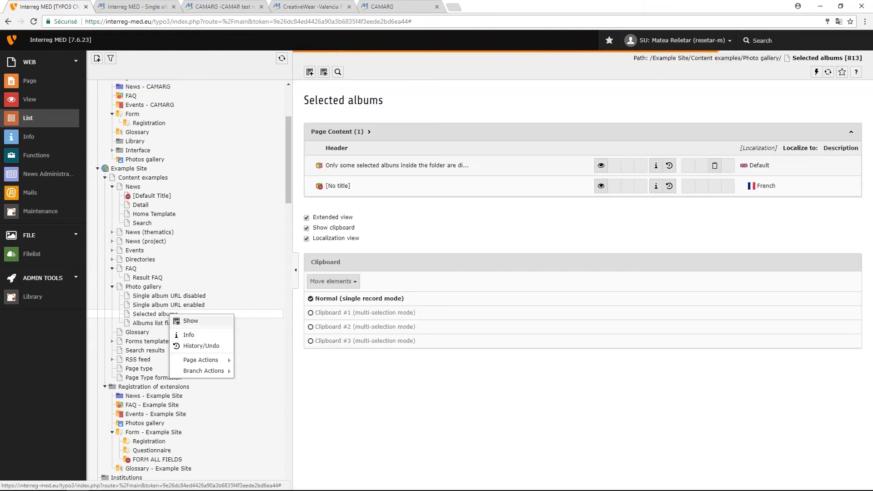
pyautogui.click(223, 321)
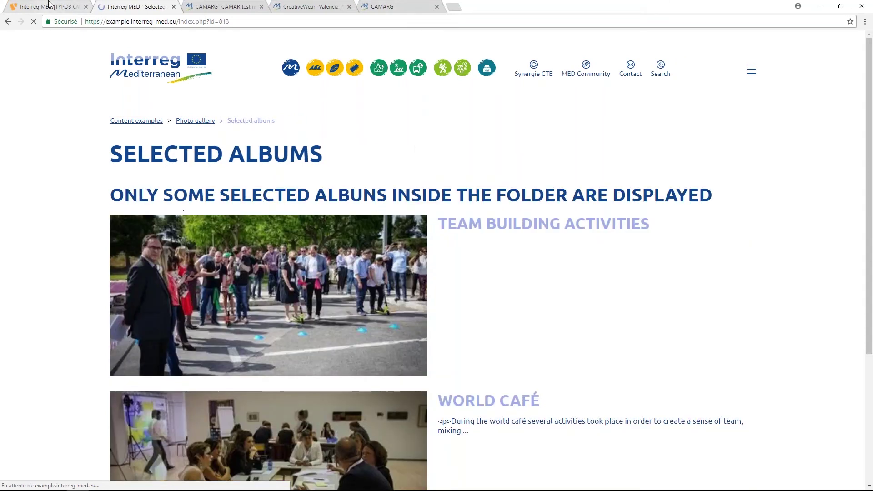
pyautogui.click(49, 7)
pyautogui.click(131, 6)
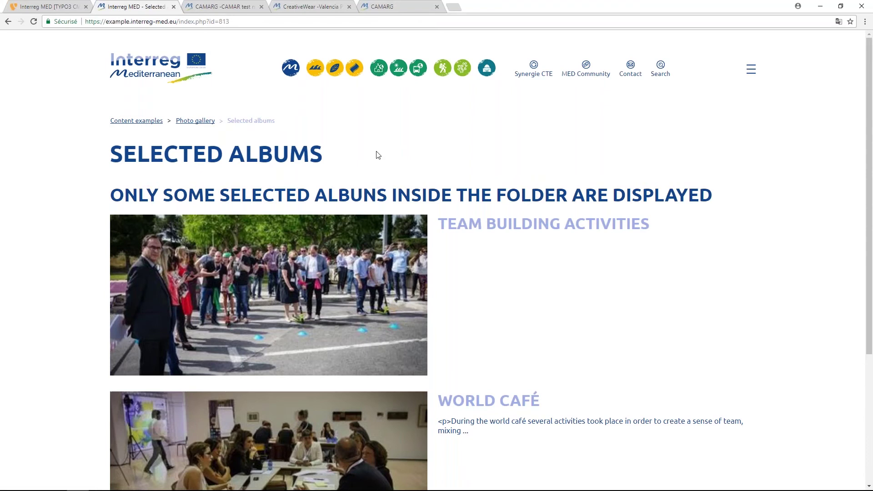
# Look over the Selected albums page, then open the Team Building activities album and view its photo thumbnails.
pyautogui.scroll(-1, 432, 221)
pyautogui.scroll(-3, 432, 221)
pyautogui.scroll(3, 464, 225)
pyautogui.click(475, 177)
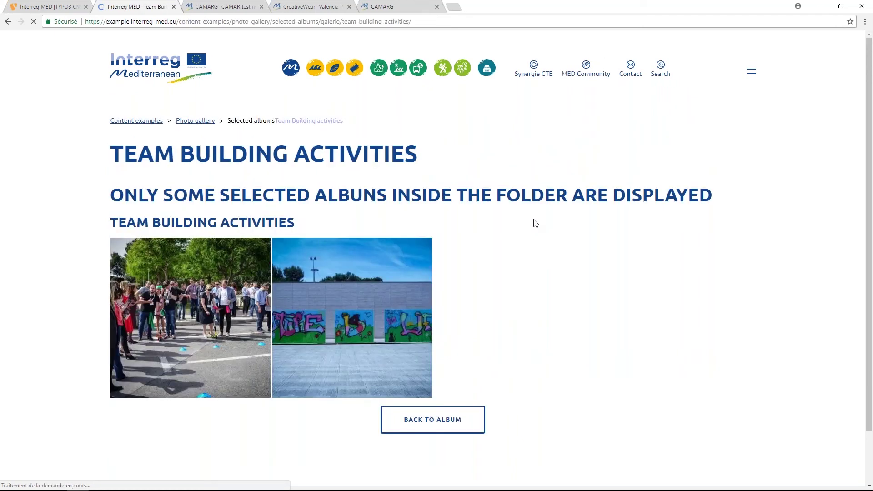
pyautogui.scroll(-5, 515, 254)
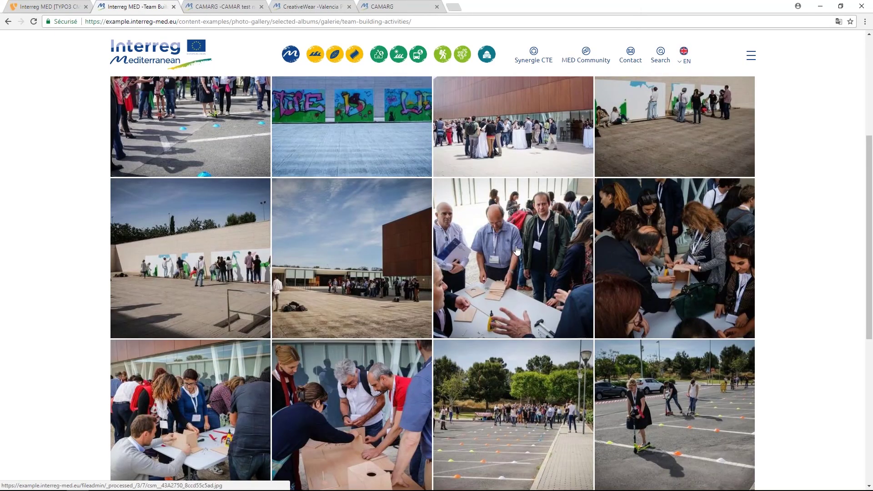
pyautogui.scroll(-6, 517, 249)
# Return to the TYPO3 backend, list the Albums list flattened page's contents and show it on the website.
pyautogui.hotkey('ctrl', 'shift', 'Tab')
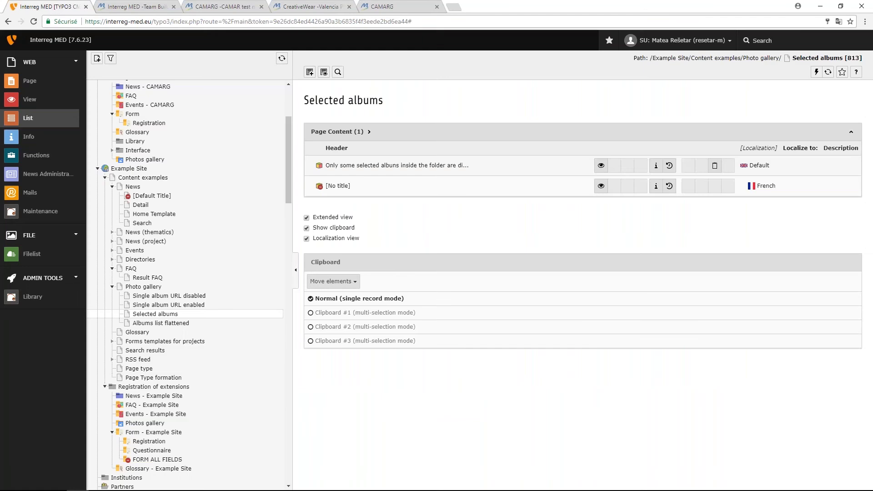
pyautogui.click(164, 324)
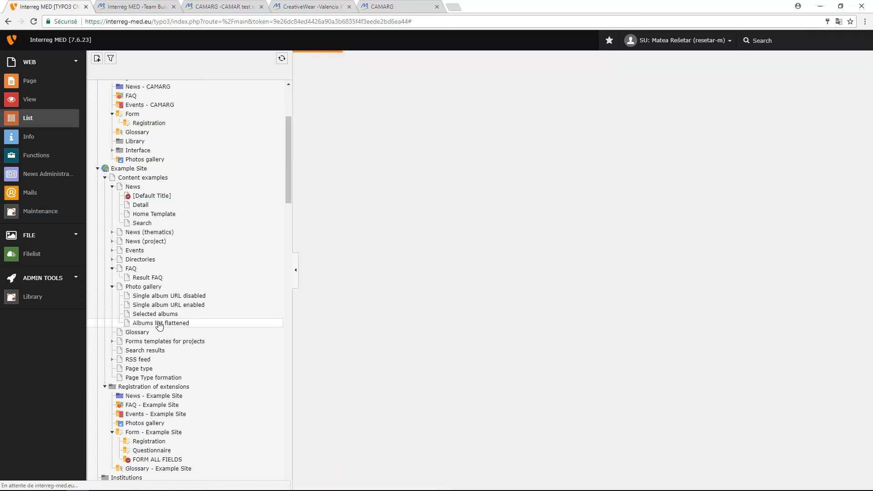
pyautogui.rightClick(160, 324)
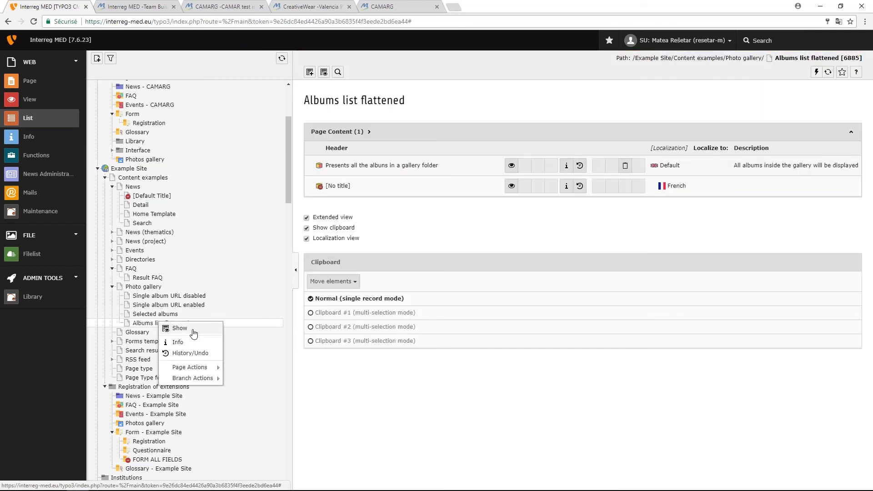
pyautogui.click(194, 333)
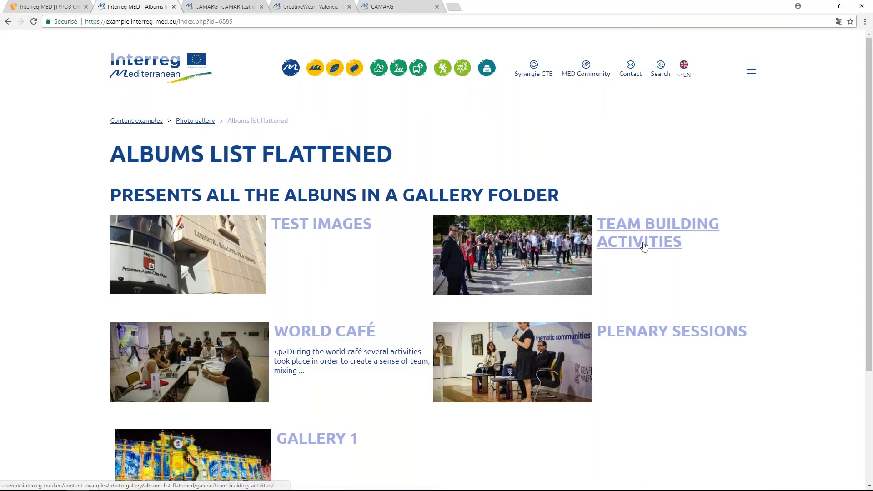
# Examine the Albums list flattened page, highlighting its subheading and looking over how all albums of the gallery folder are laid out.
pyautogui.scroll(-1, 322, 223)
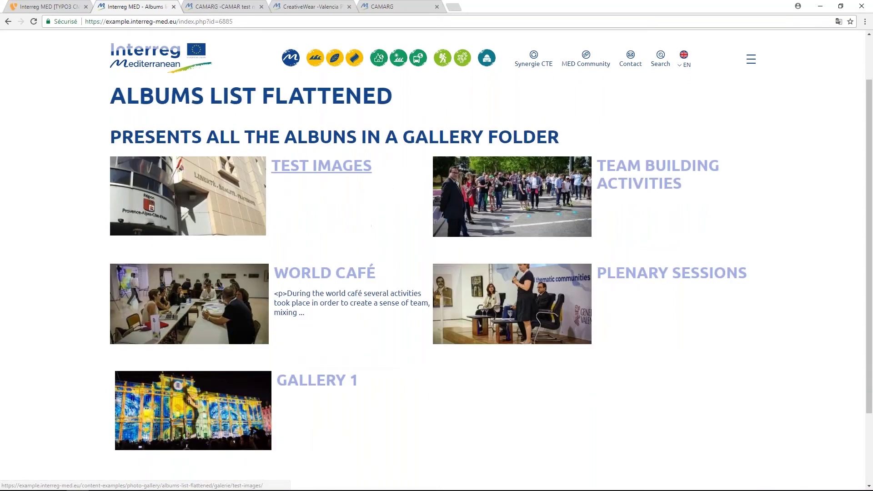
pyautogui.scroll(-1, 321, 166)
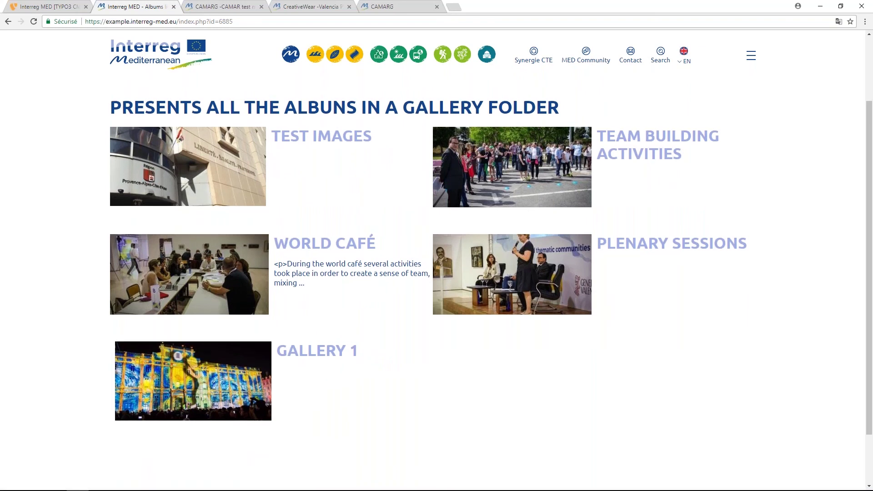
pyautogui.scroll(2, 108, 185)
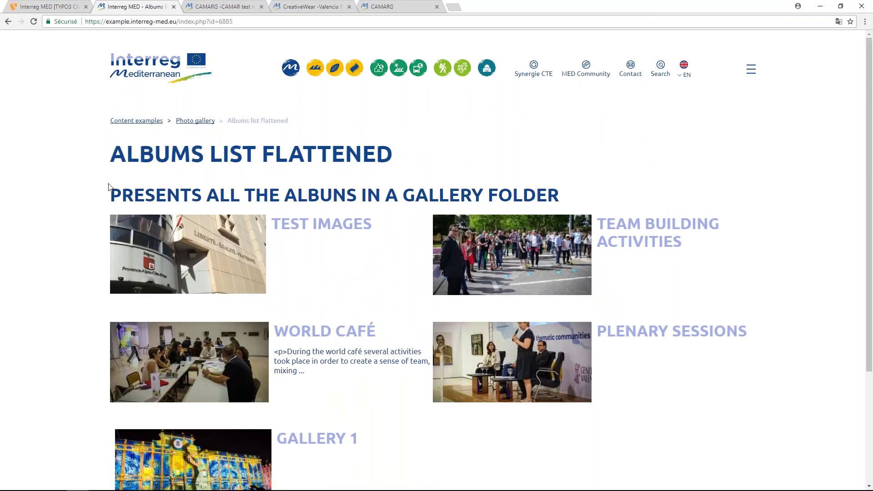
pyautogui.moveTo(129, 195); pyautogui.dragTo(429, 256)
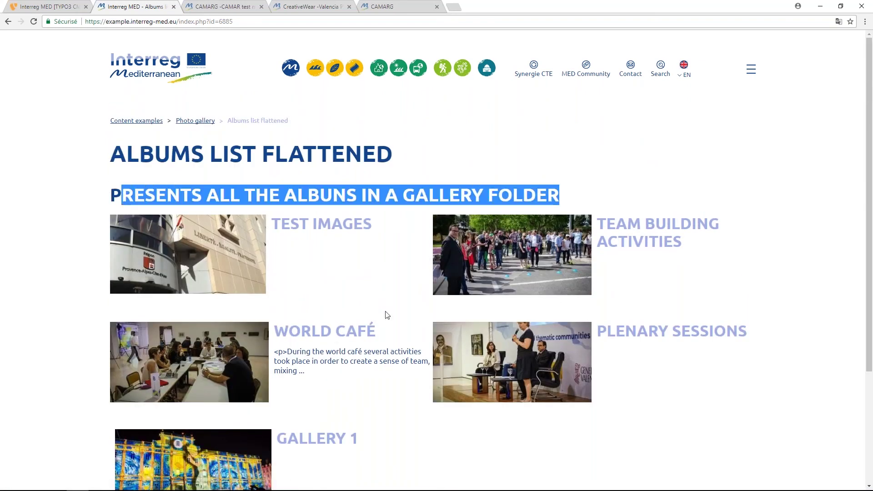
pyautogui.scroll(-1, 394, 281)
pyautogui.scroll(-3, 394, 281)
pyautogui.scroll(3, 394, 282)
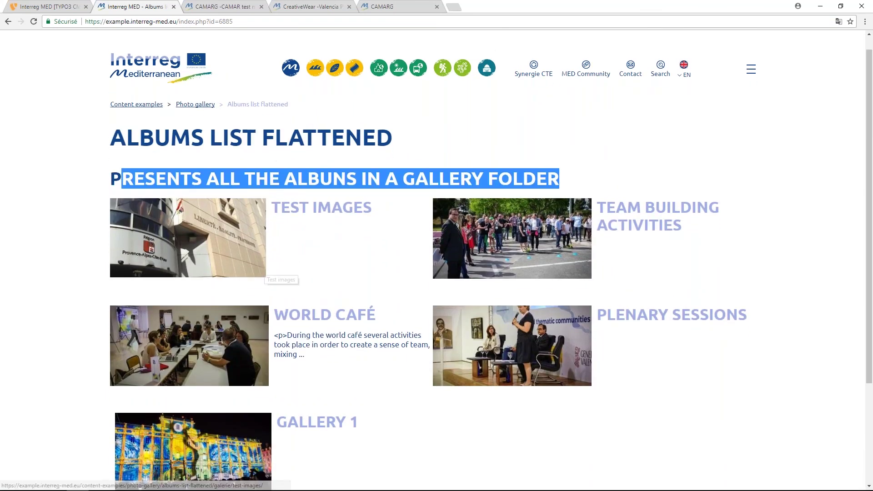
pyautogui.scroll(-2, 266, 272)
pyautogui.scroll(2, 266, 272)
pyautogui.scroll(-2, 266, 271)
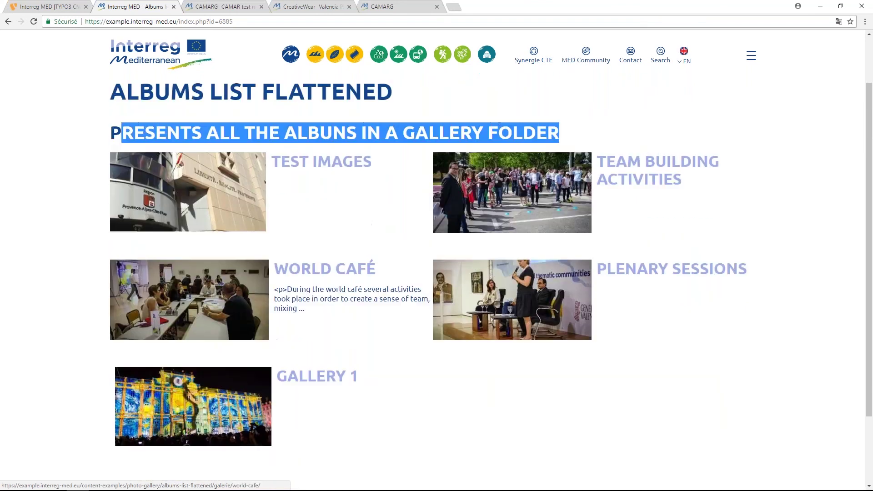
pyautogui.scroll(3, 266, 272)
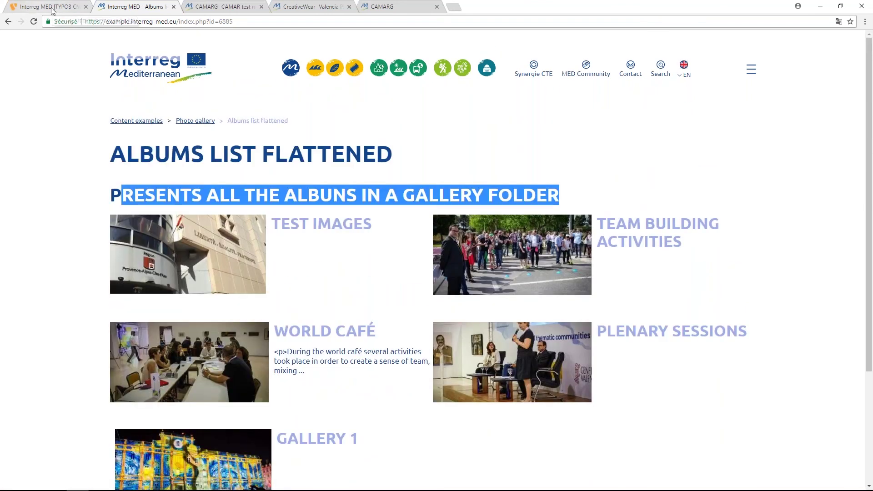